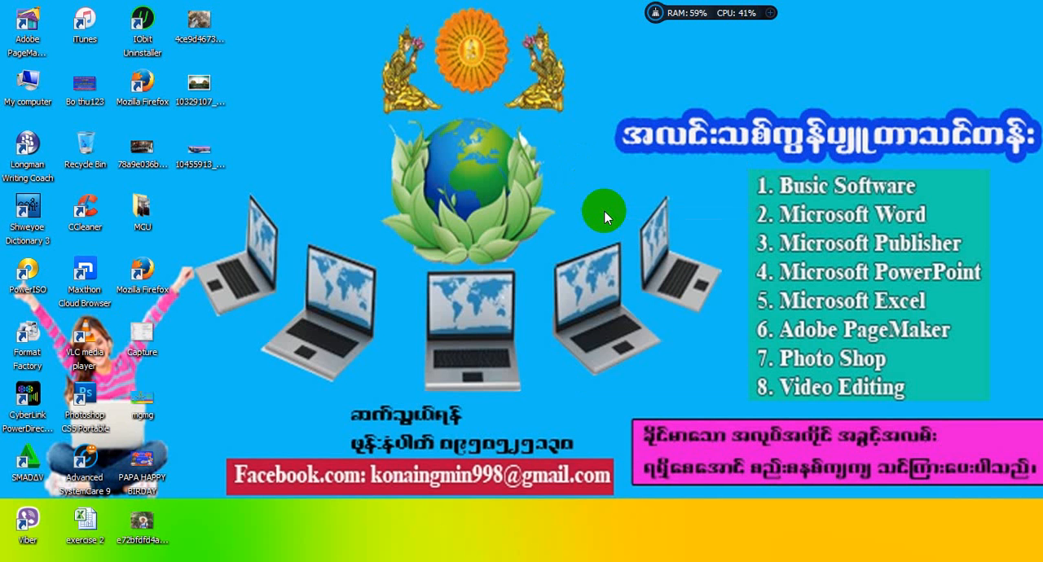
Refresh the desktop twice.
right_click(495, 130)
click(521, 174)
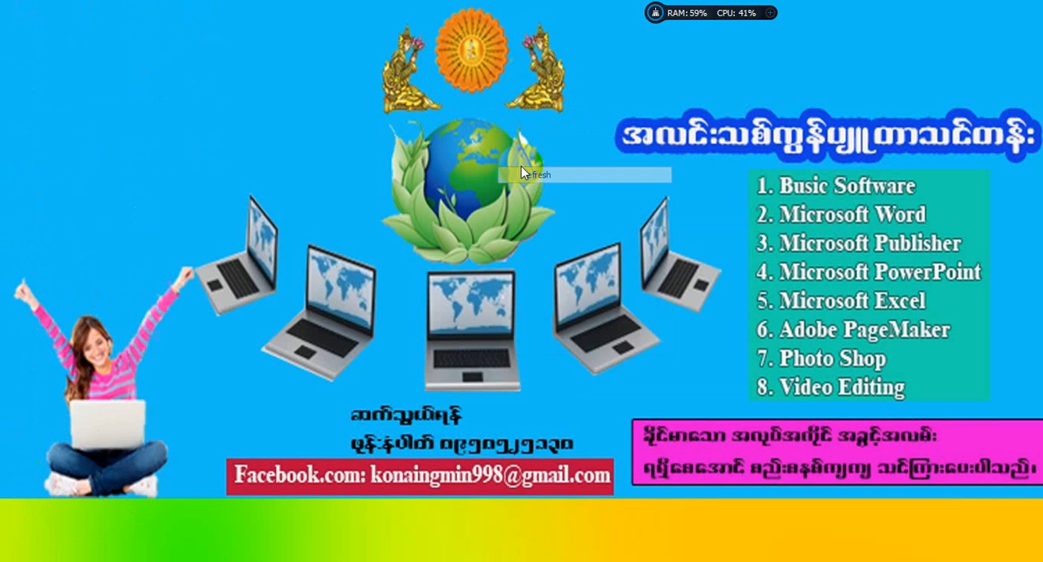
right_click(493, 139)
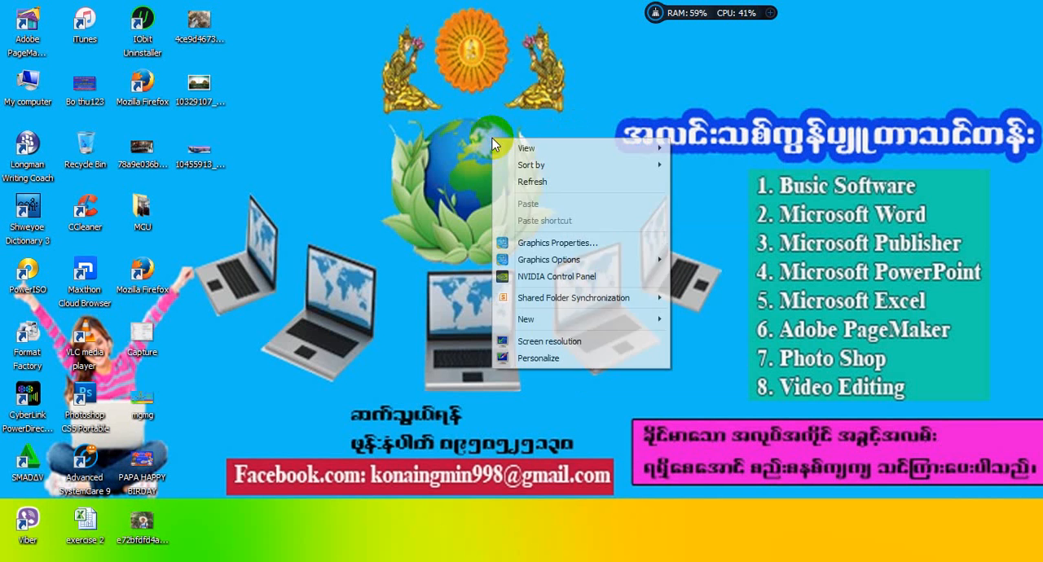
click(534, 184)
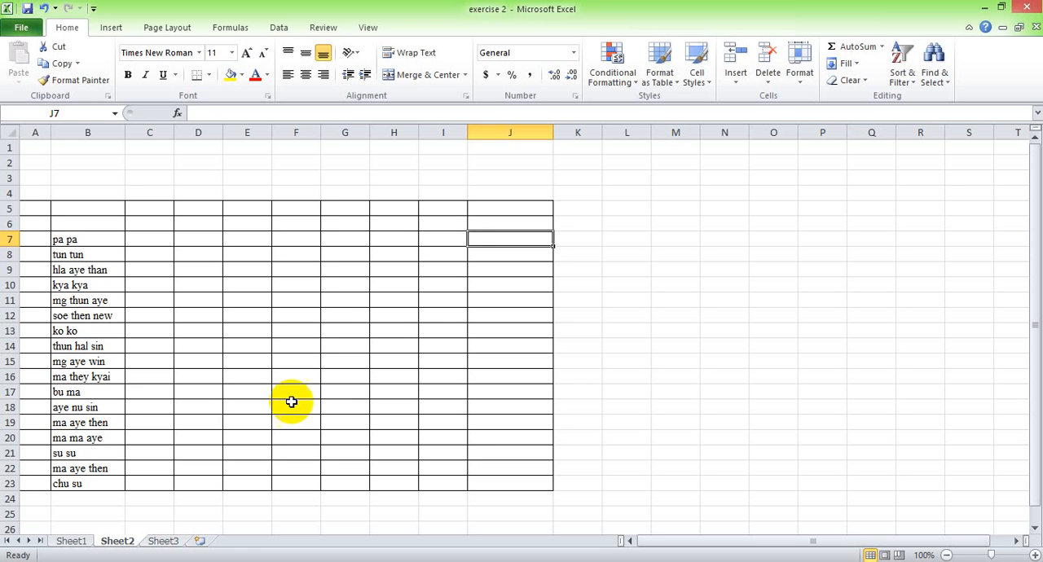
click(389, 316)
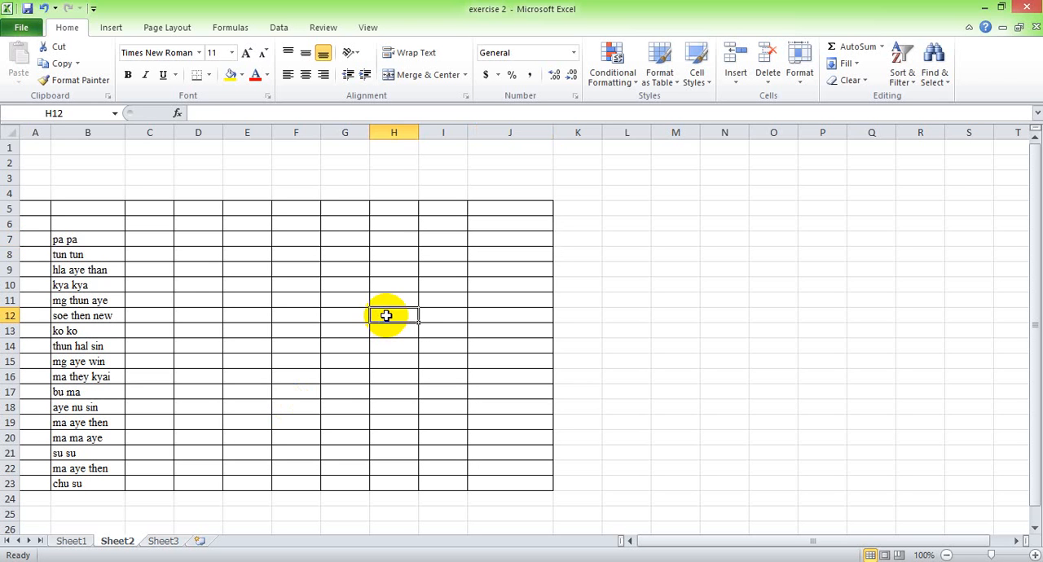
click(311, 302)
click(145, 284)
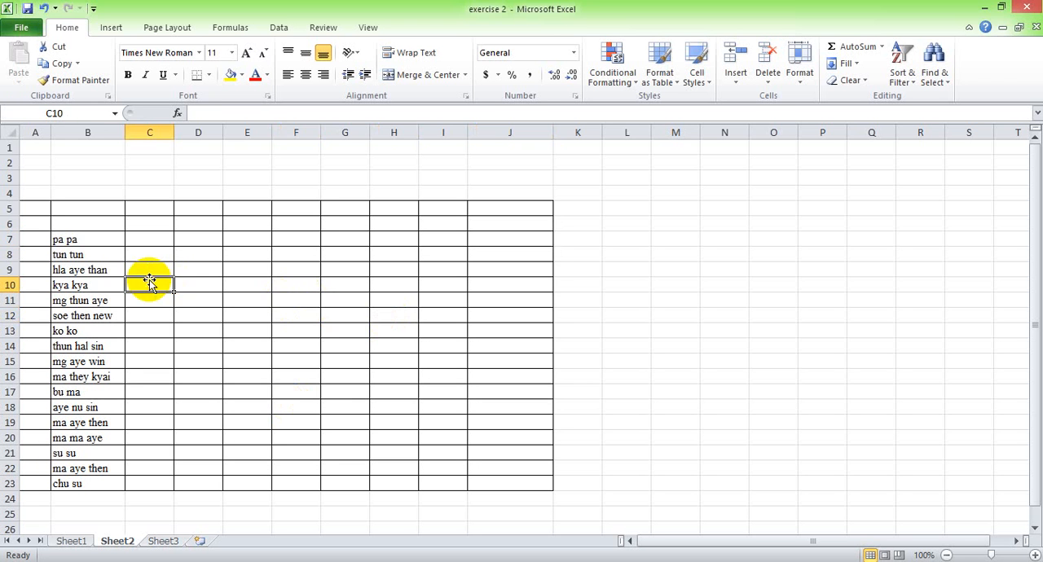
click(101, 242)
click(31, 242)
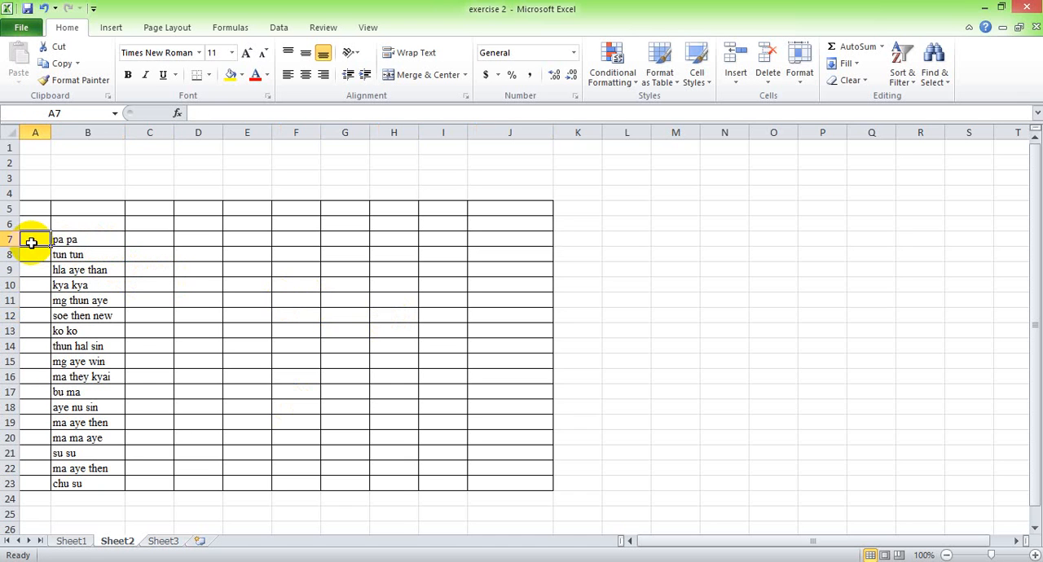
Enter the column headers No in A6 and Name in B6.
click(38, 221)
text(No)
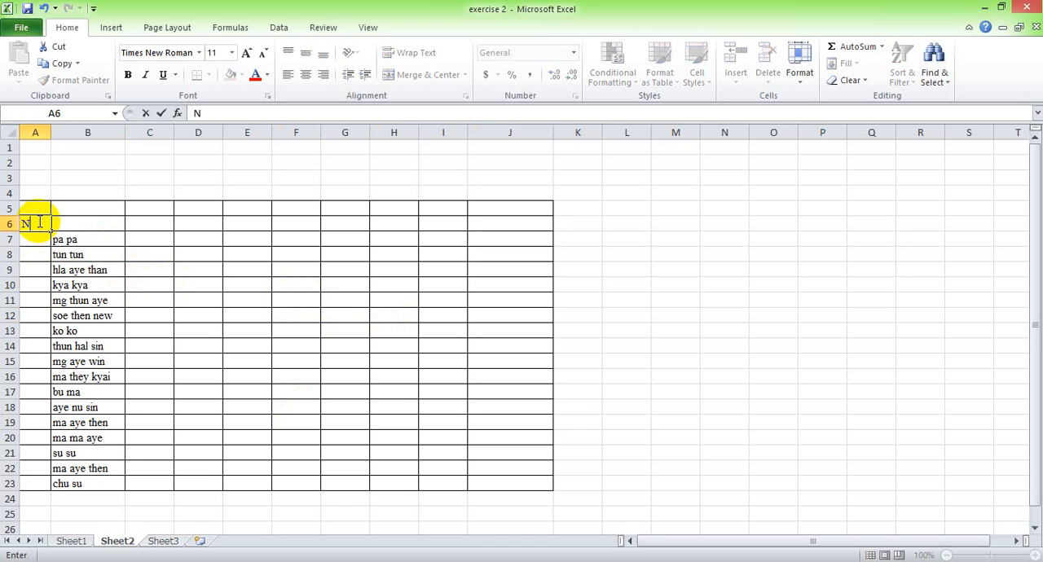
click(108, 226)
text(N)
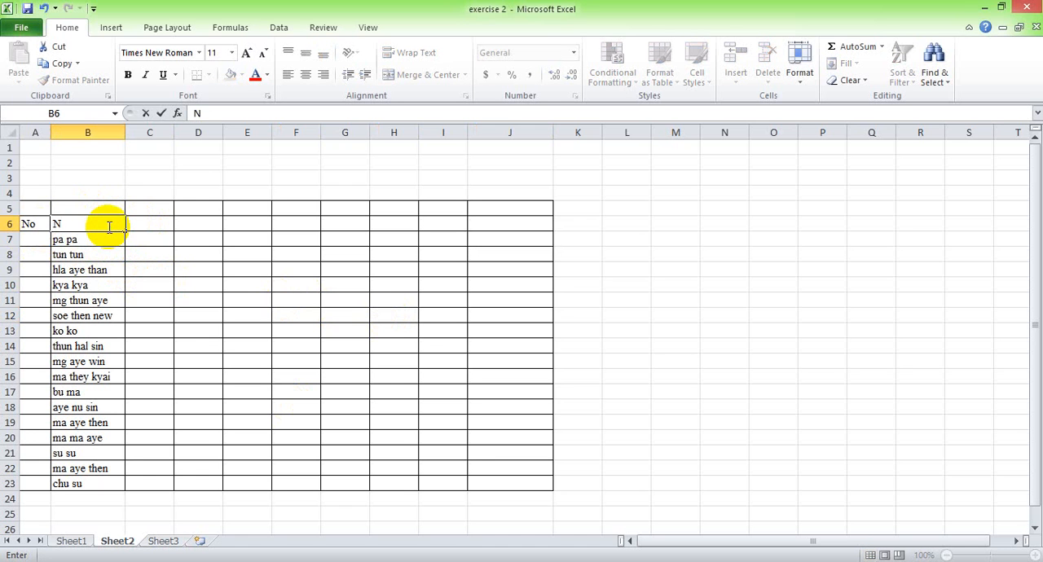
text(amr)
key(BackSpace)
text(e)
Center the No and Name headers horizontally in their cells.
click(32, 222)
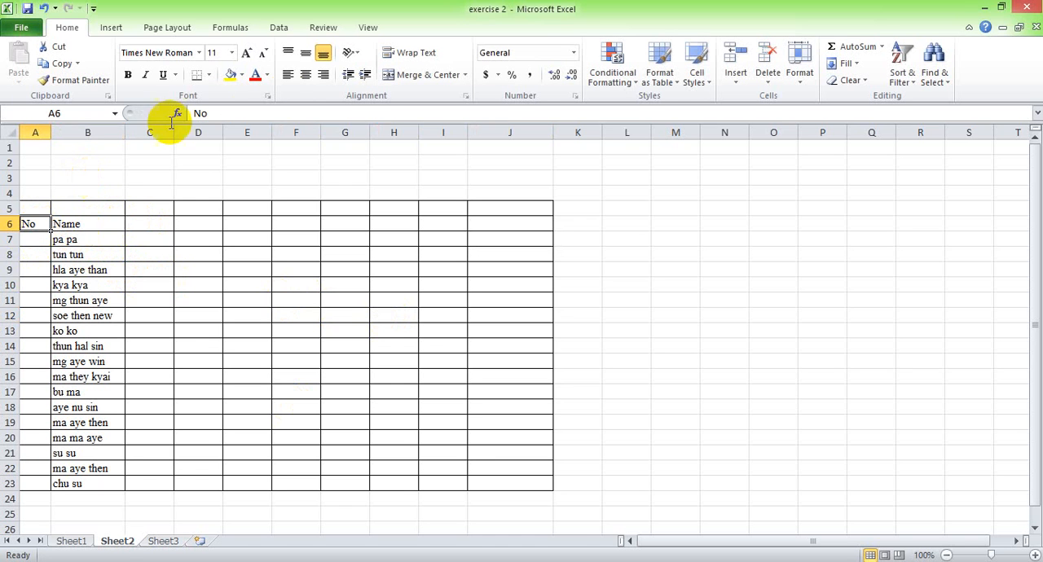
click(305, 74)
click(104, 237)
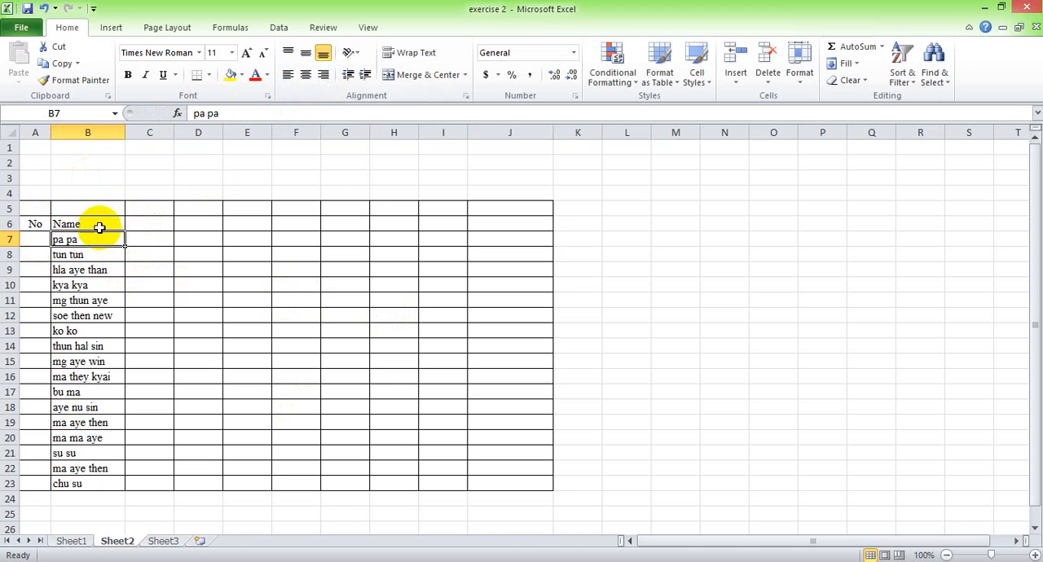
click(100, 227)
click(306, 74)
click(122, 270)
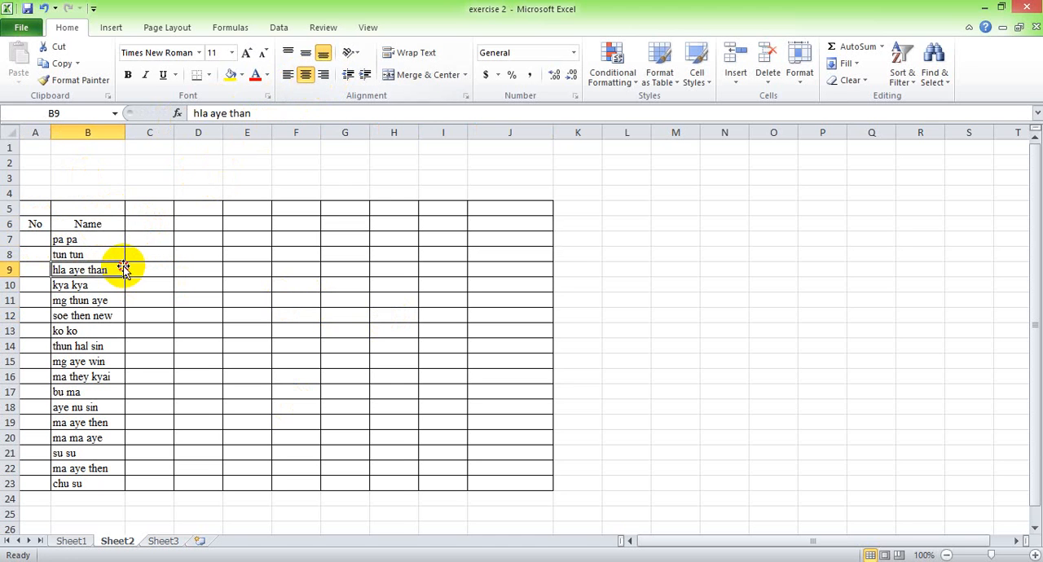
click(33, 237)
text(1)
click(33, 254)
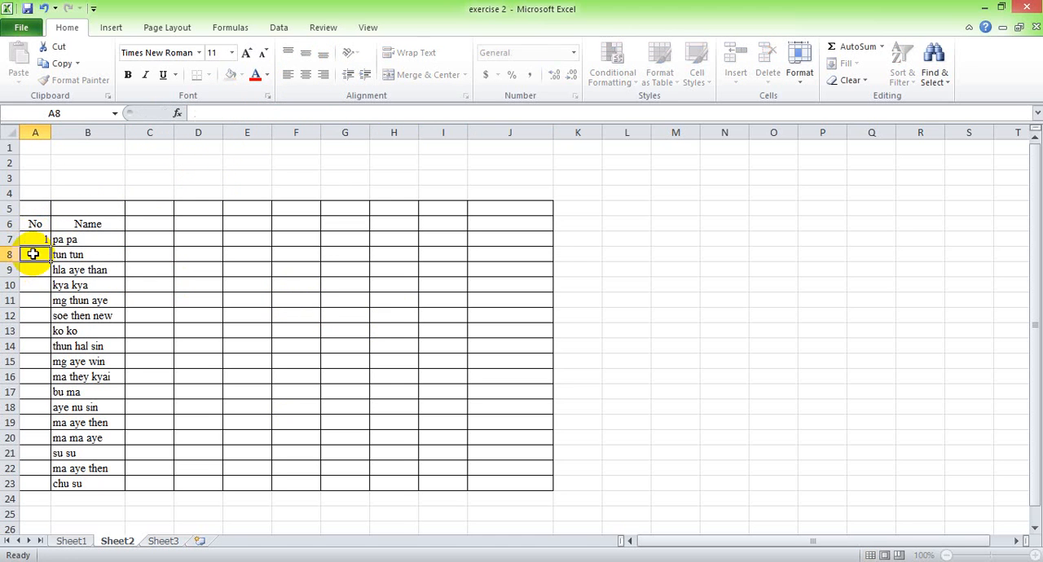
text(2)
key(Return)
drag(33, 254, 35, 479)
key(Delete)
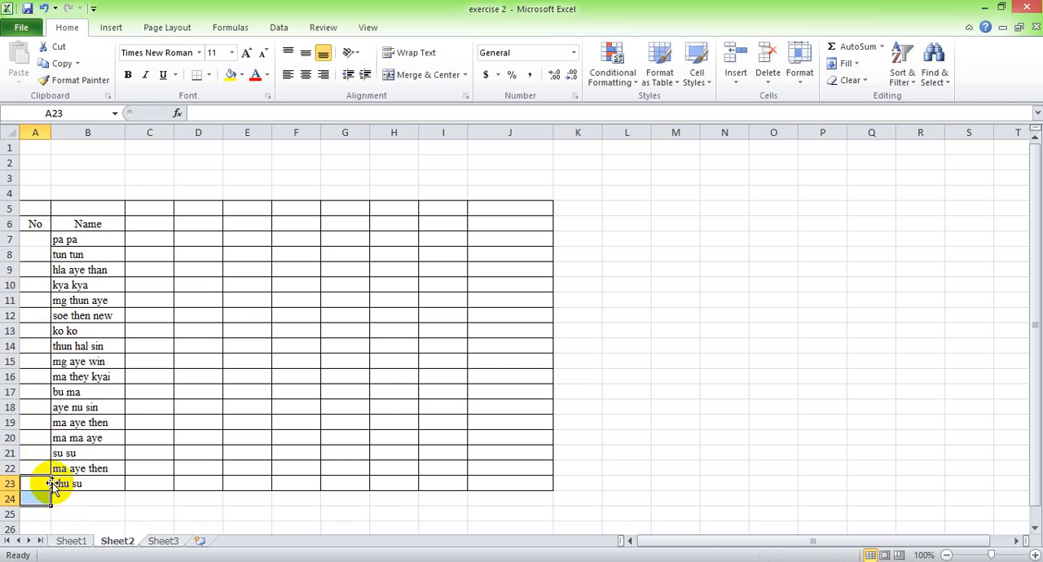
click(70, 494)
Number the people in the No column from 1 in A7 to 17 in A23 as a filled series.
click(35, 239)
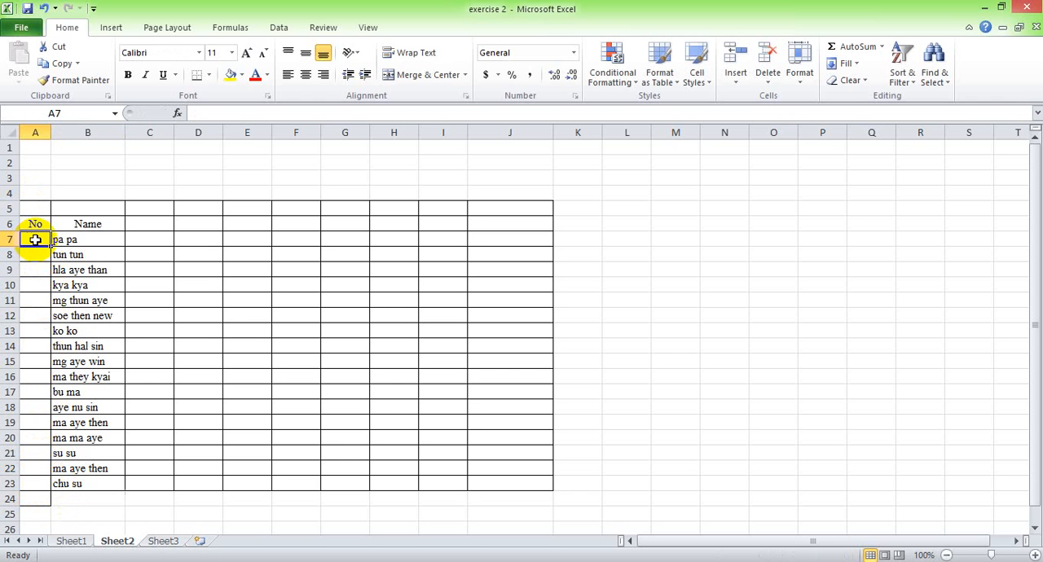
text(1)
key(Return)
text(2)
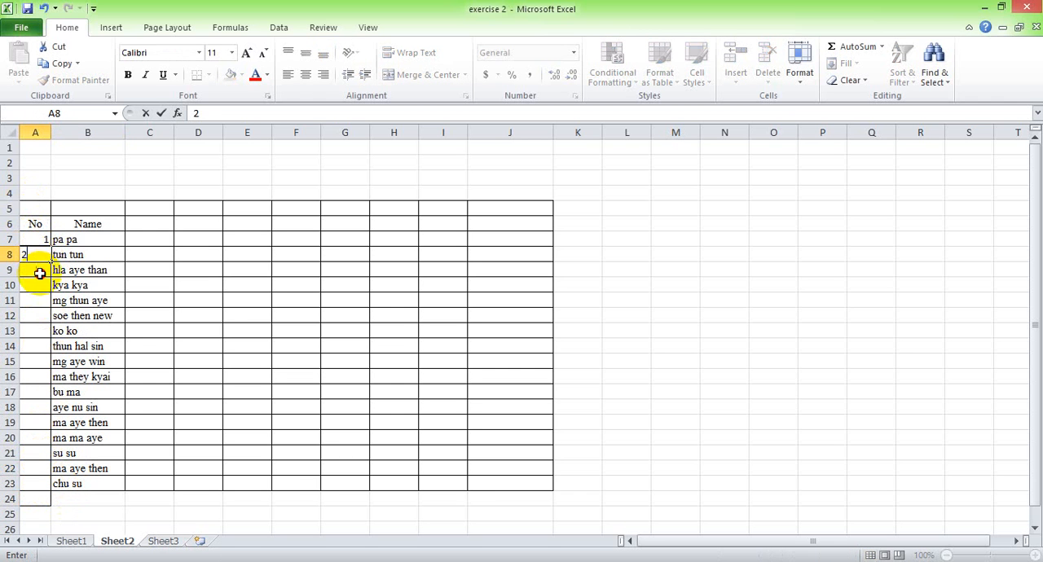
click(37, 252)
drag(38, 256, 40, 486)
click(133, 357)
Enter Sunday as the header in C6 and fill the weekday names across the row to Saturday in I6.
click(154, 225)
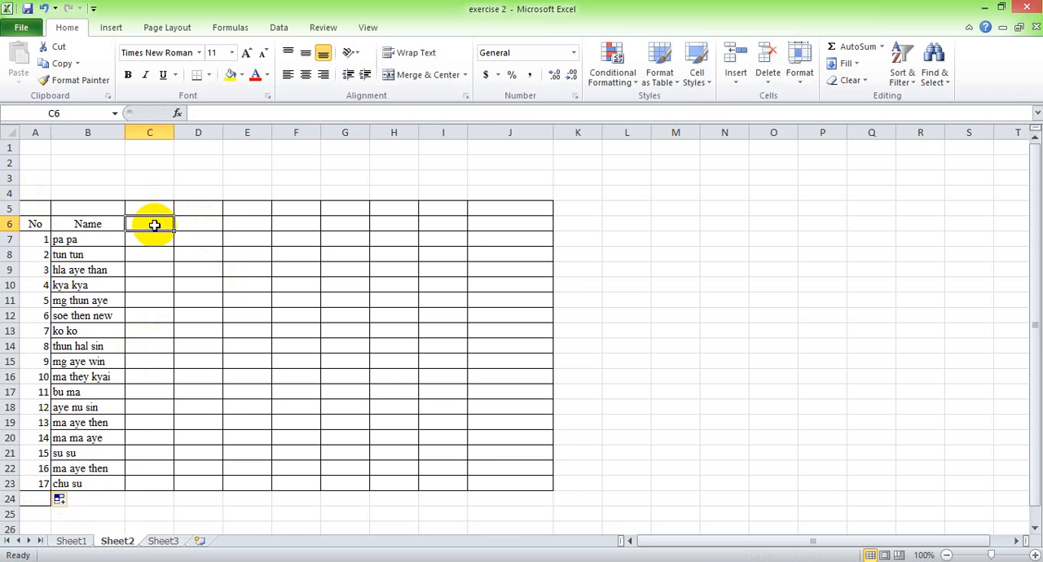
text(su)
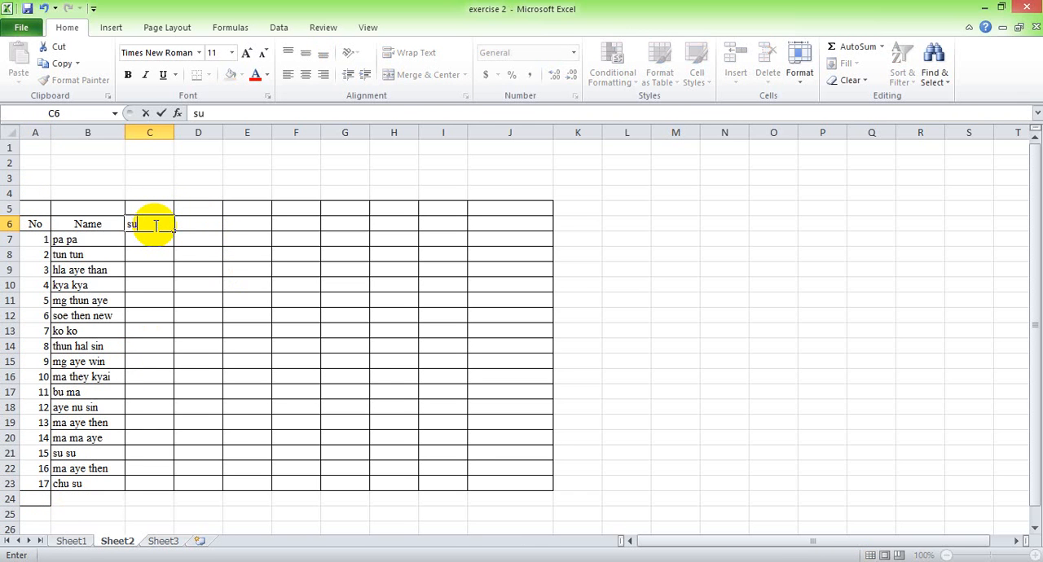
text(n)
key(Return)
click(156, 225)
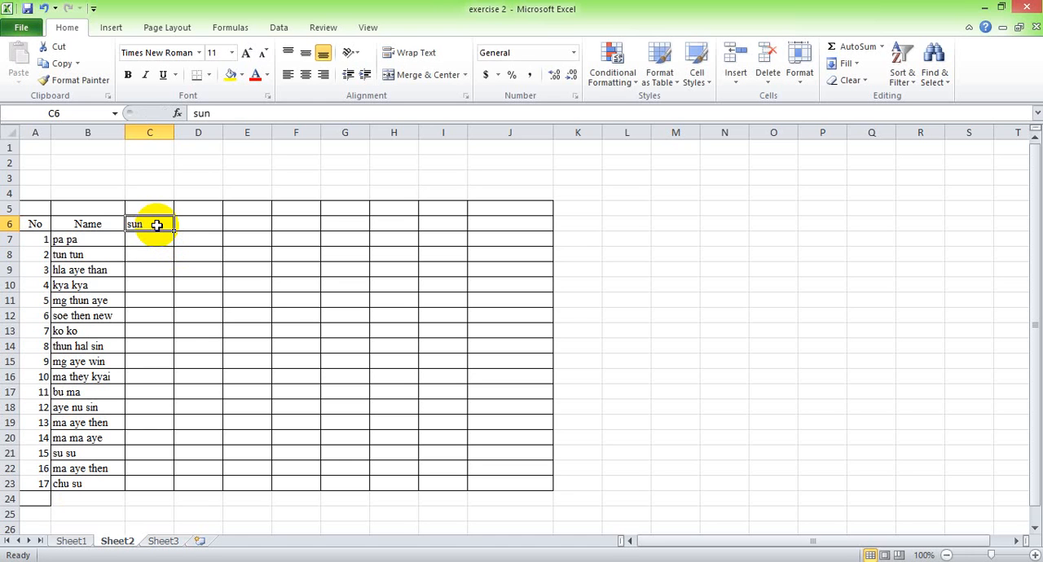
text(d)
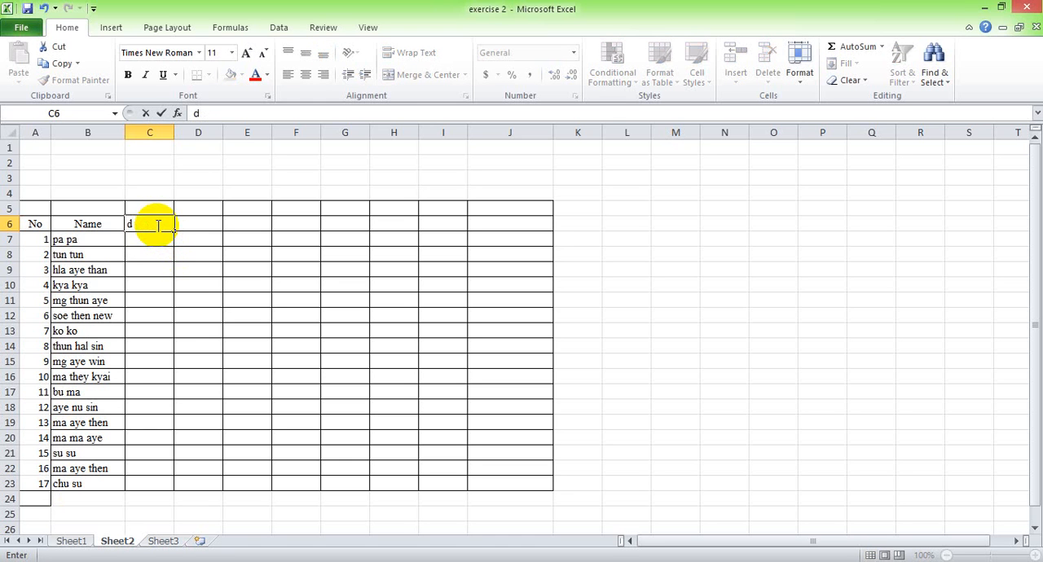
text(sunday)
key(Return)
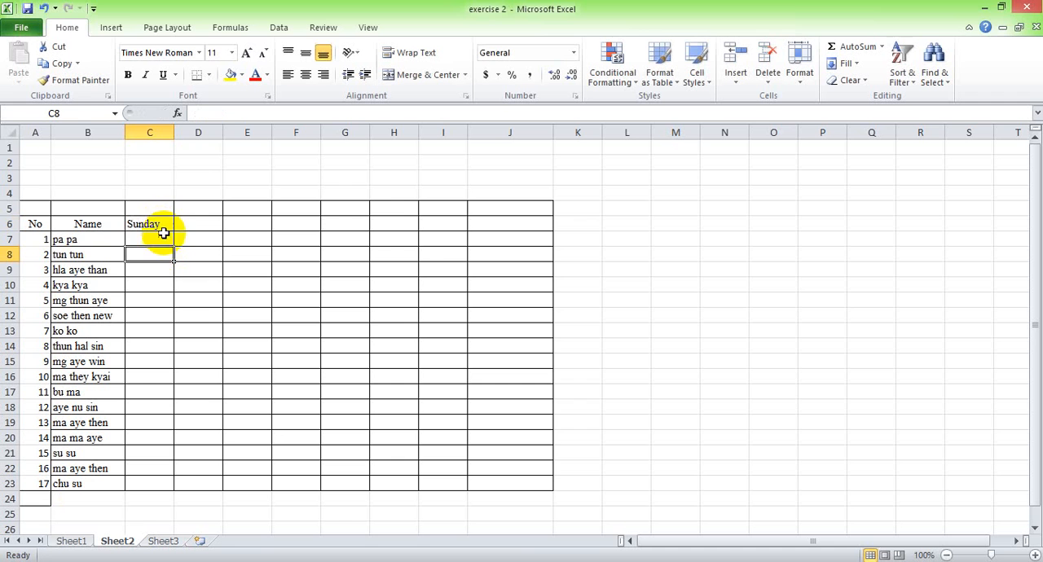
click(166, 227)
drag(170, 232, 447, 228)
Enter the header Phone Number in J6.
click(494, 224)
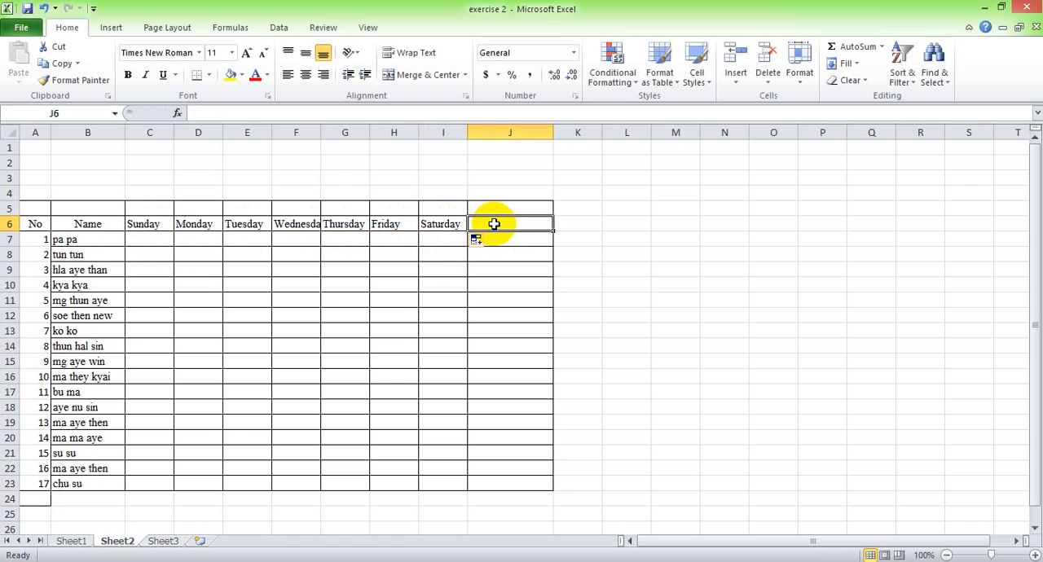
text(P)
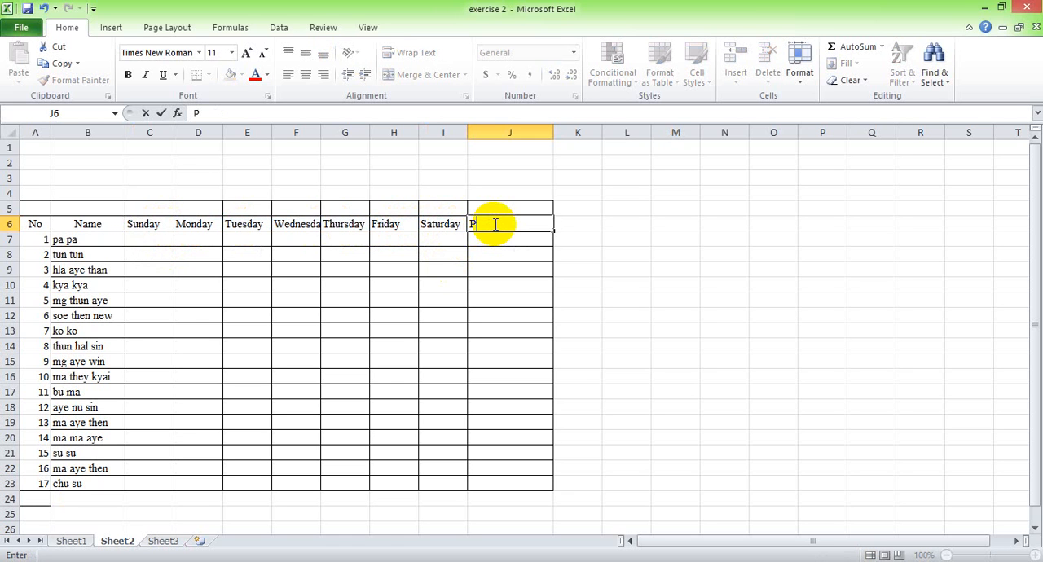
text(hone Number)
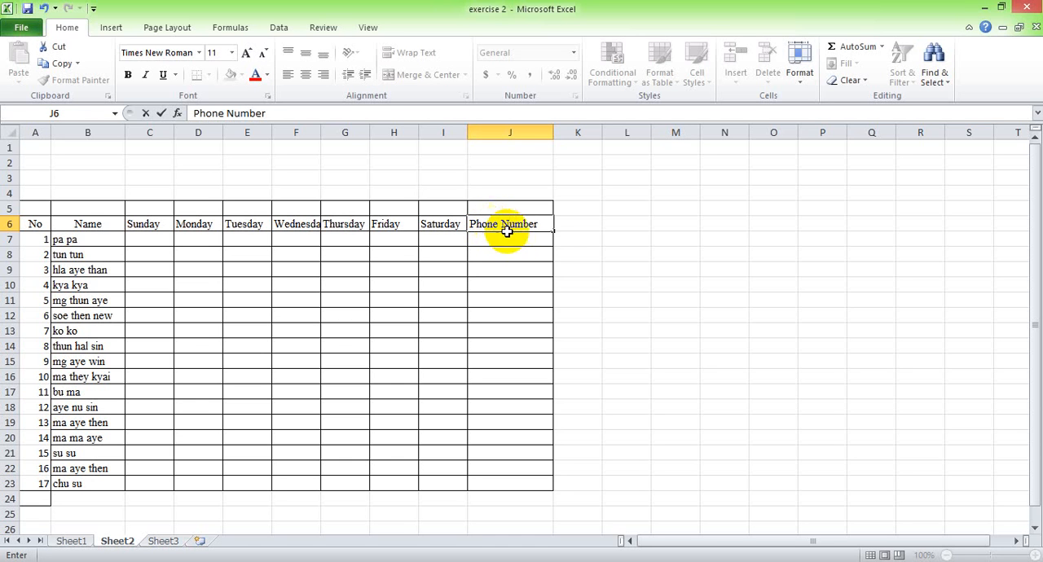
key(Return)
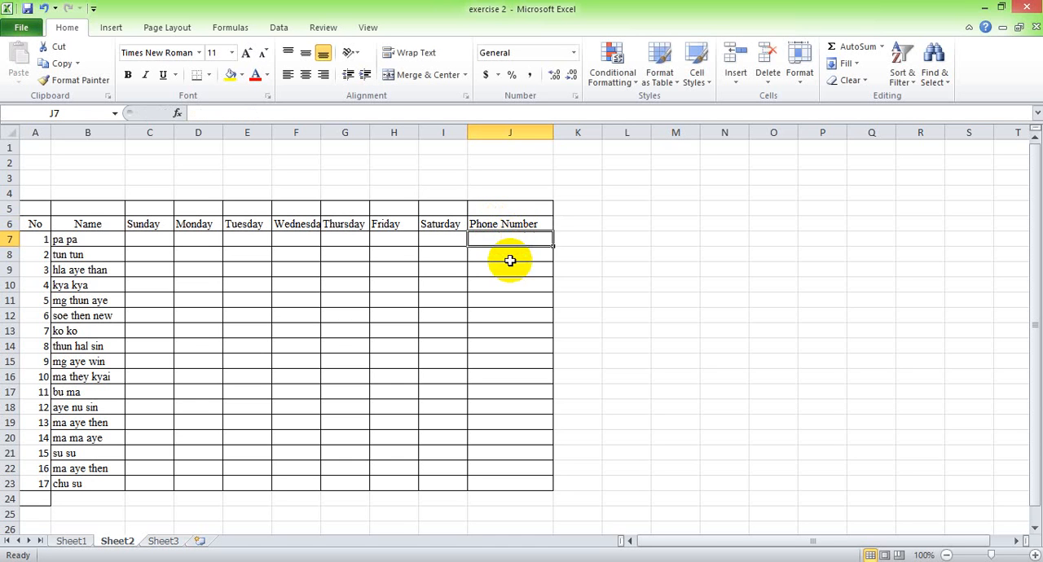
click(509, 258)
click(250, 298)
click(254, 271)
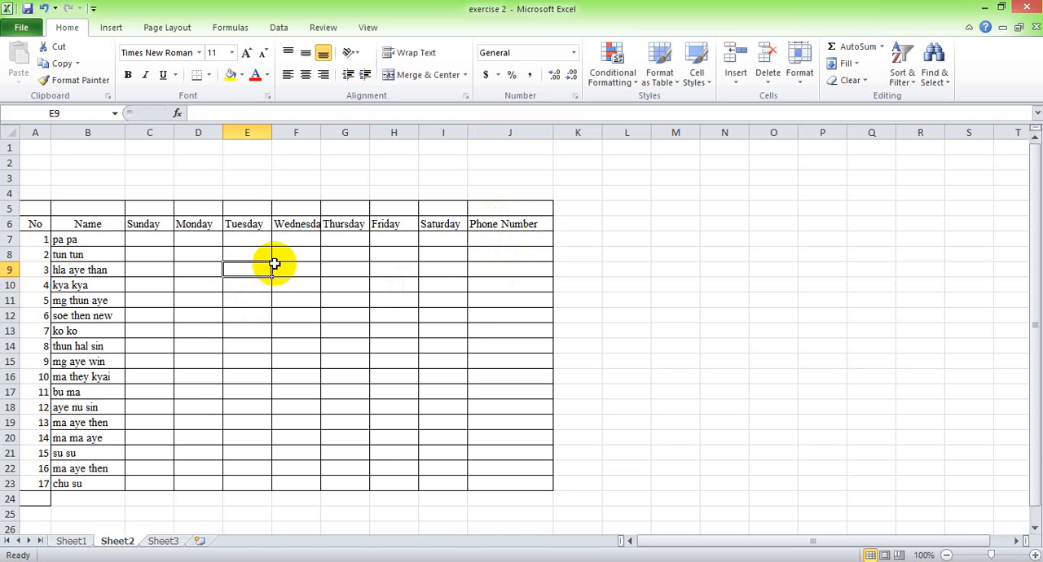
click(329, 245)
click(295, 255)
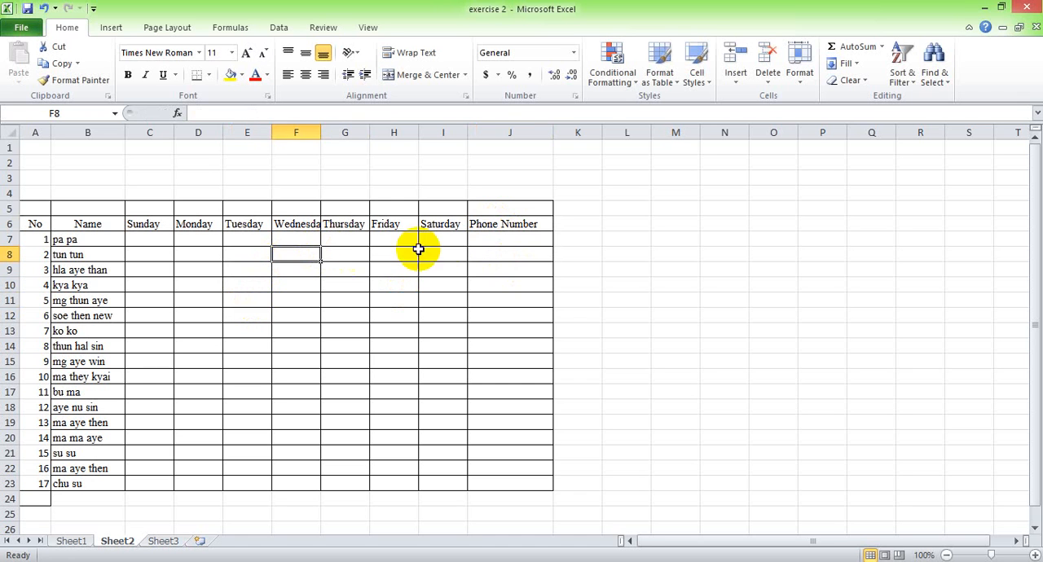
Enter a phone number with a leading zero in J7 for the first person.
click(484, 238)
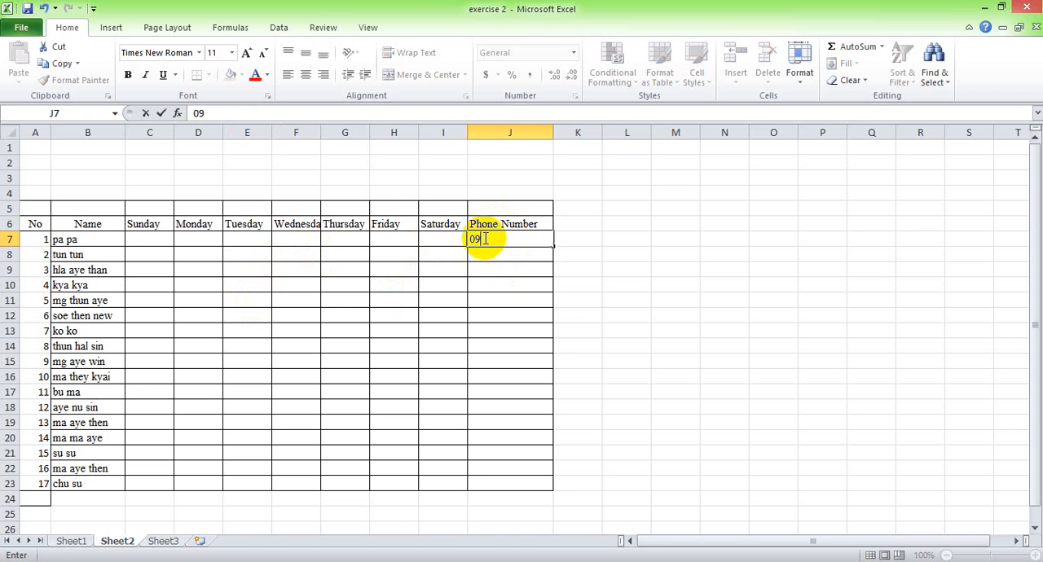
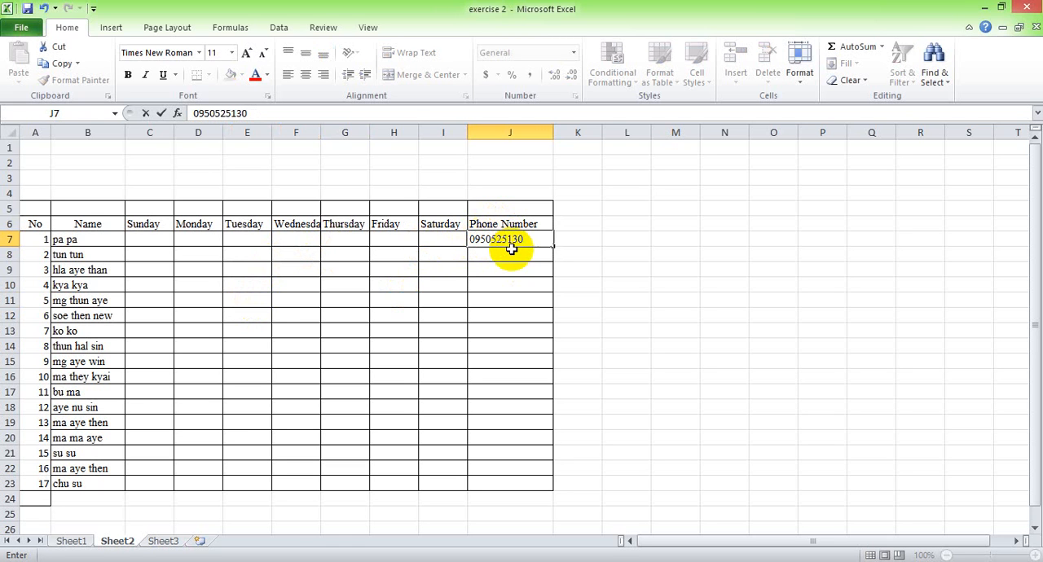
click(509, 254)
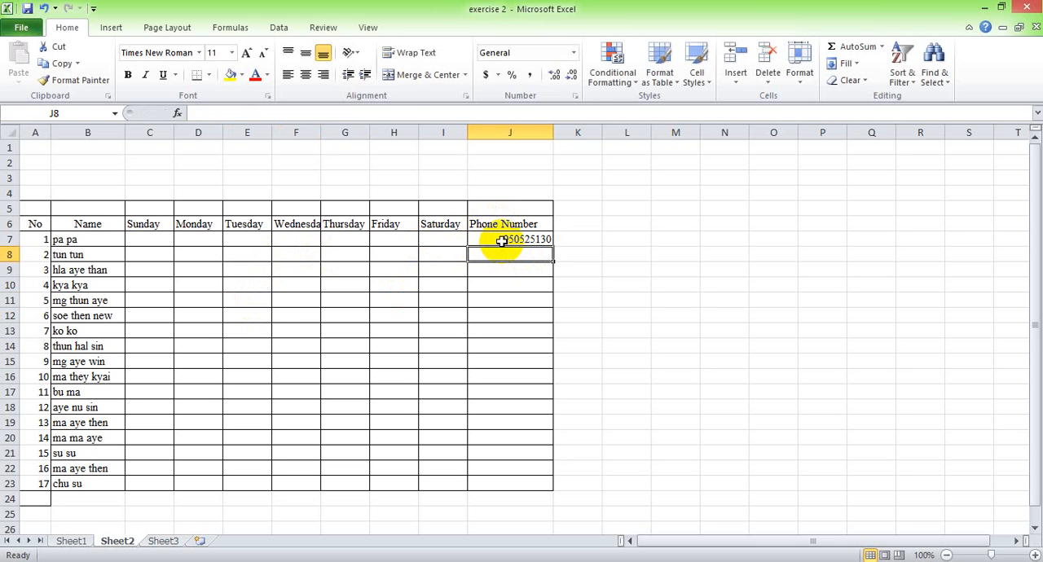
Delete the phone number from J7.
click(506, 298)
click(509, 256)
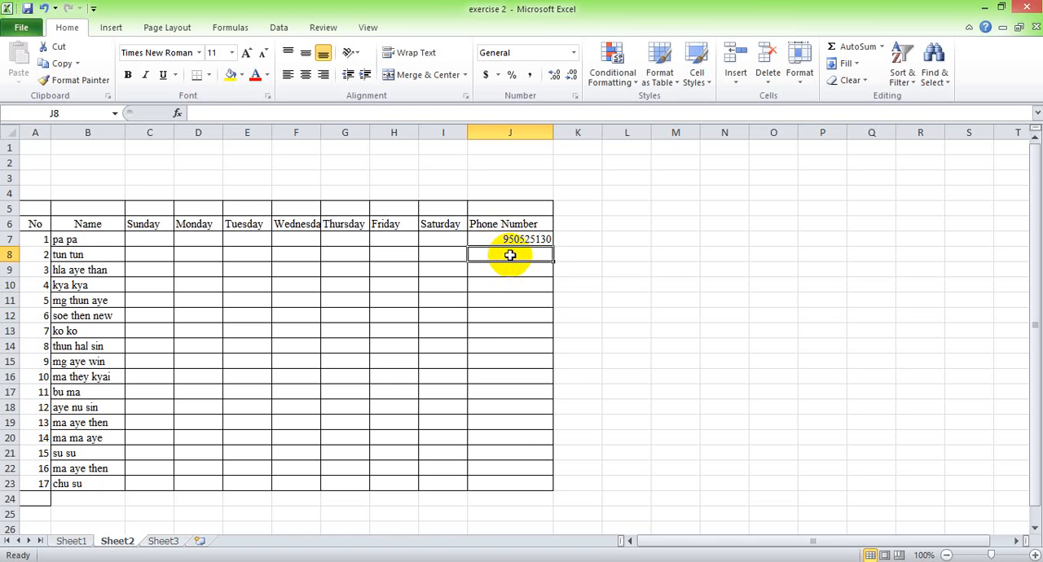
click(495, 238)
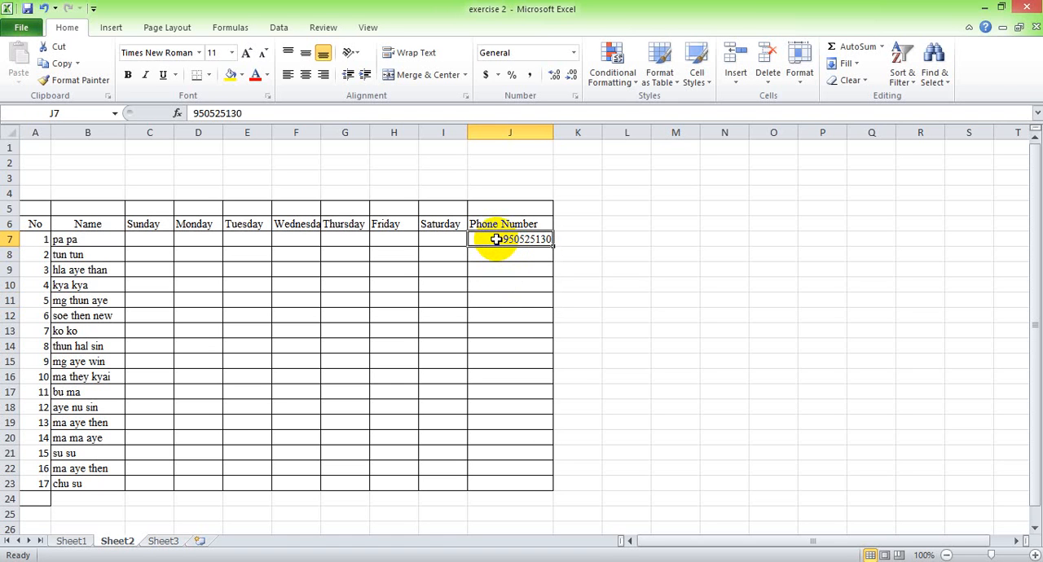
key(Delete)
click(501, 253)
click(503, 241)
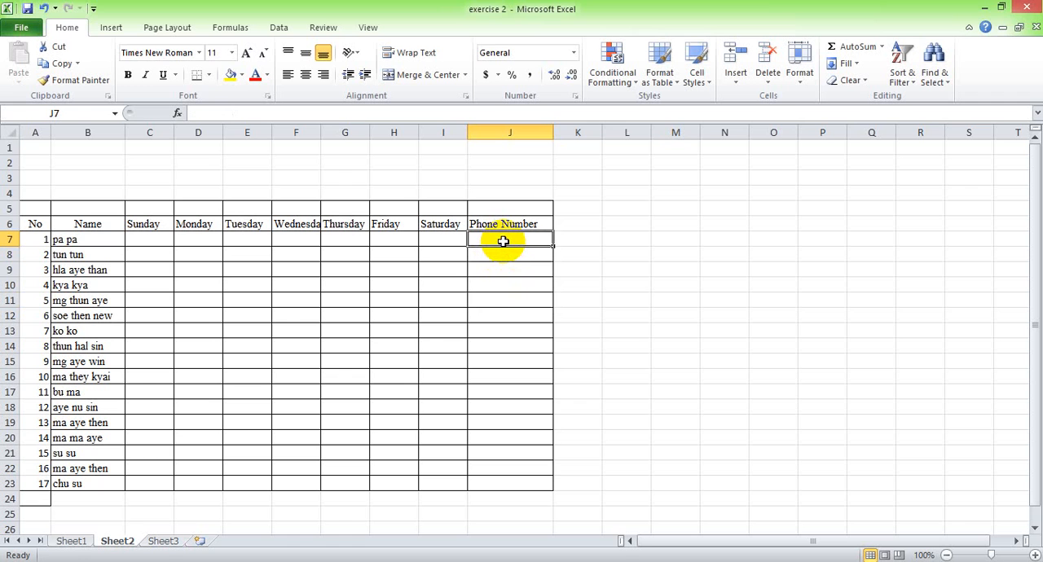
click(500, 256)
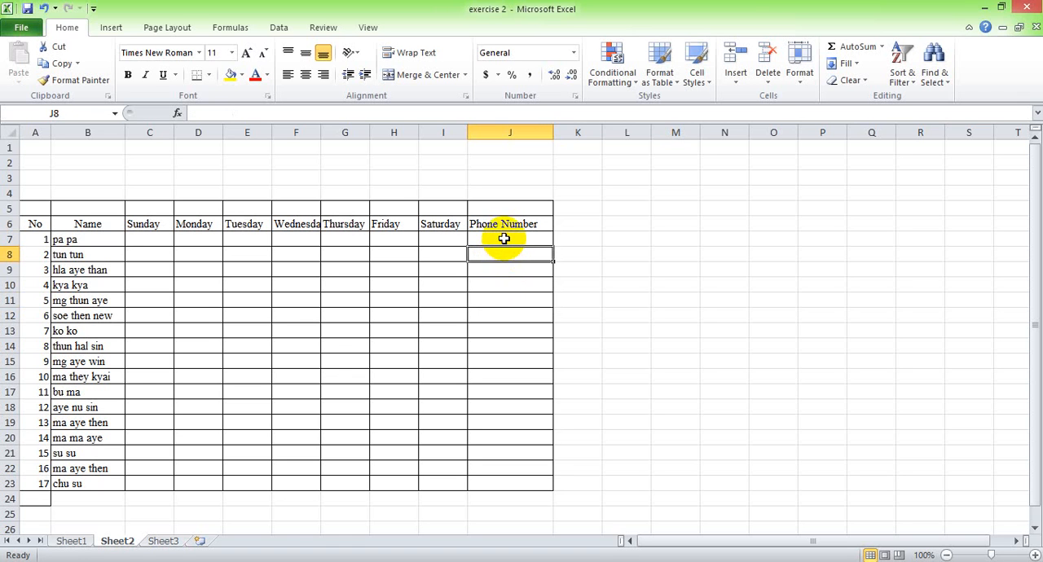
click(502, 237)
click(518, 281)
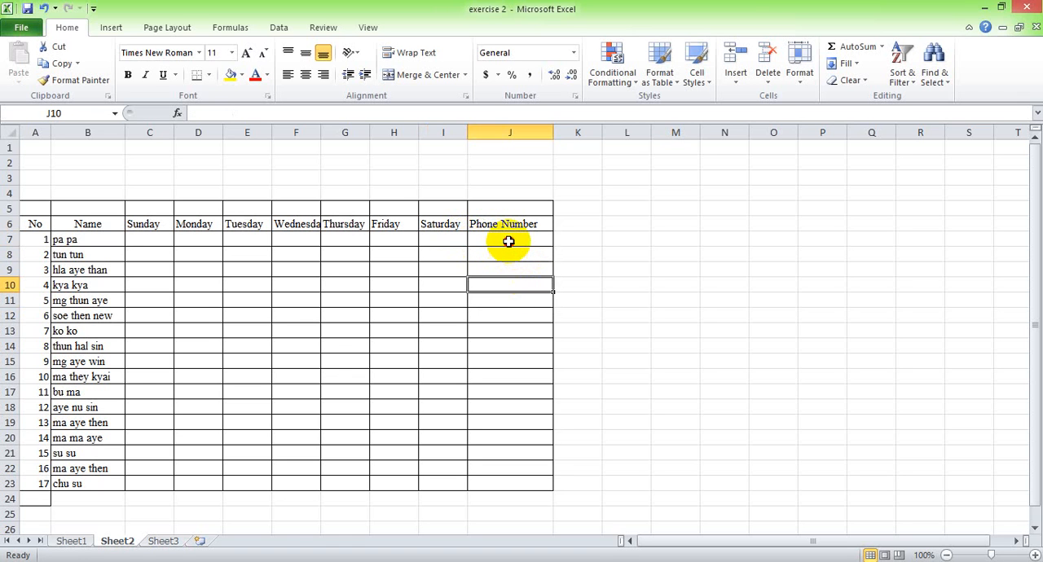
click(509, 241)
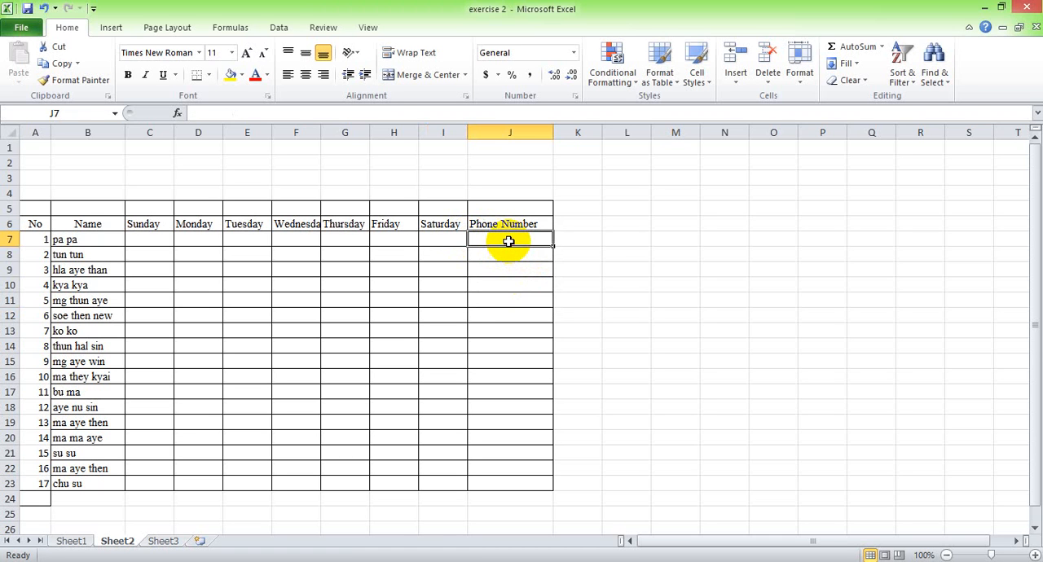
Try to enter 0 in J7 for the first person, and clear the cell.
text(0)
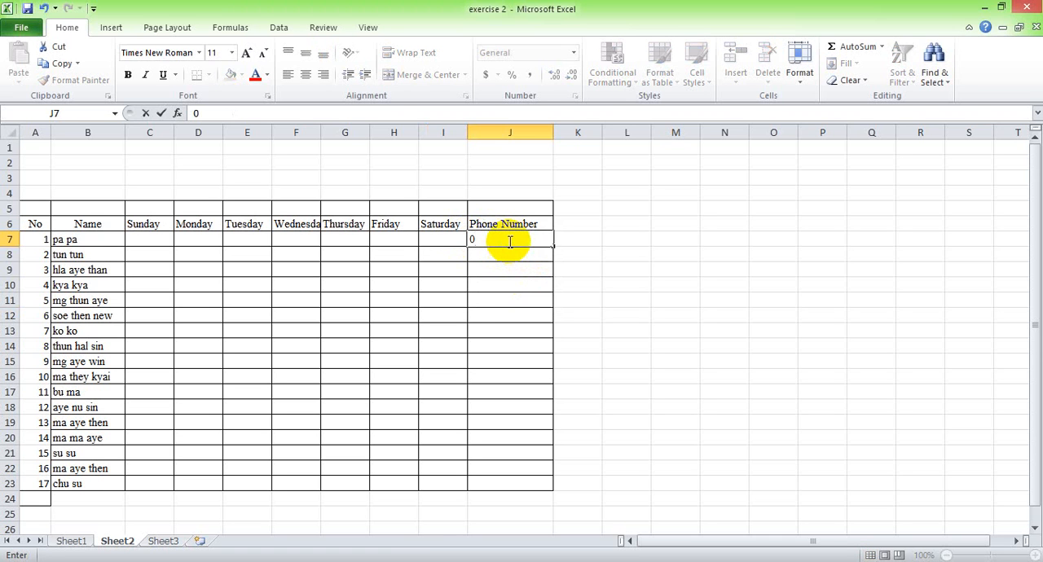
click(511, 253)
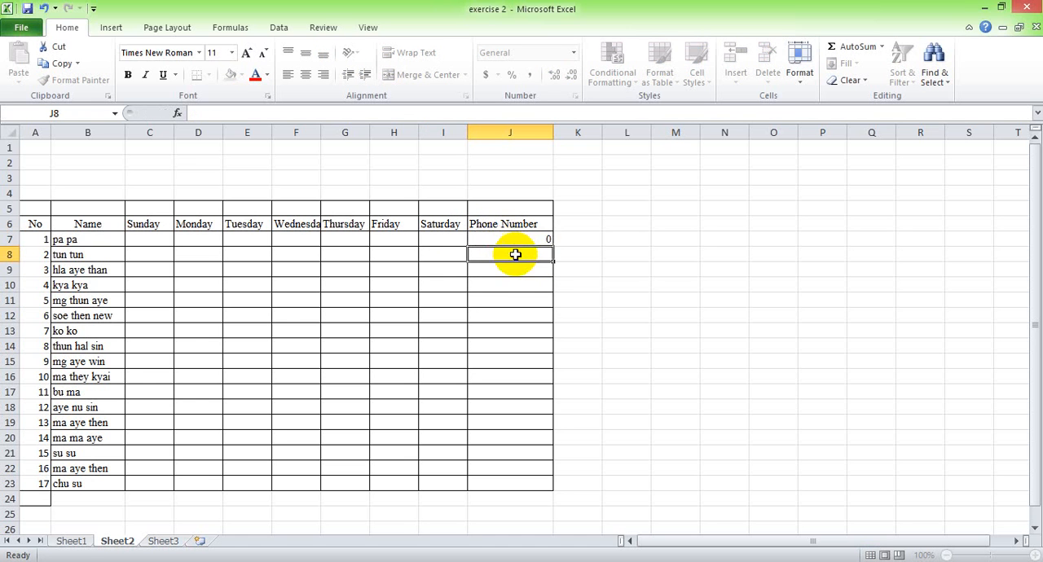
click(508, 237)
key(BackSpace)
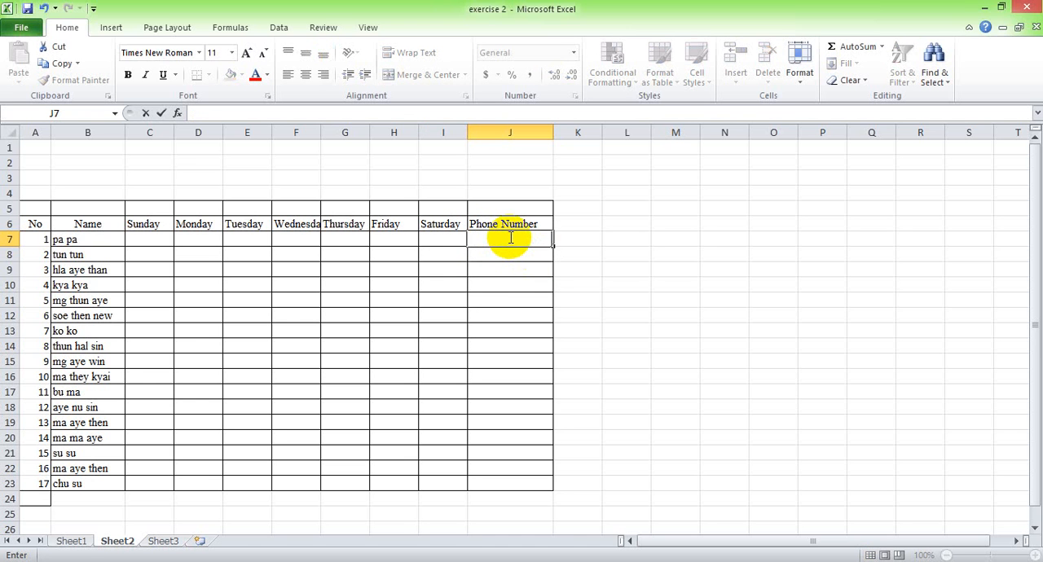
Try to enter 09 as a number with a leading zero in J7, and clear the entry.
text(09)
click(517, 255)
click(522, 237)
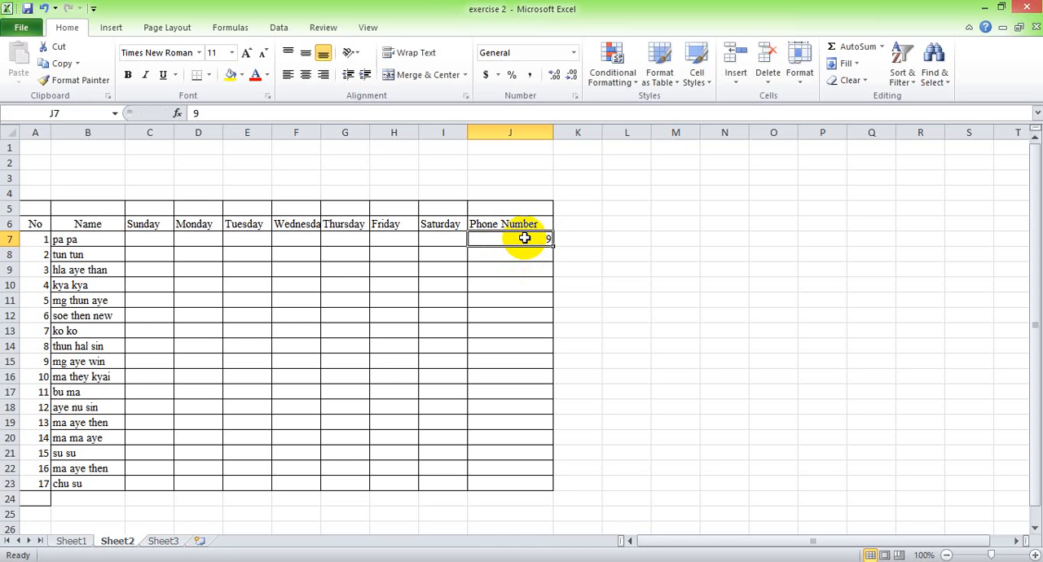
click(536, 268)
click(529, 240)
text(09)
click(523, 254)
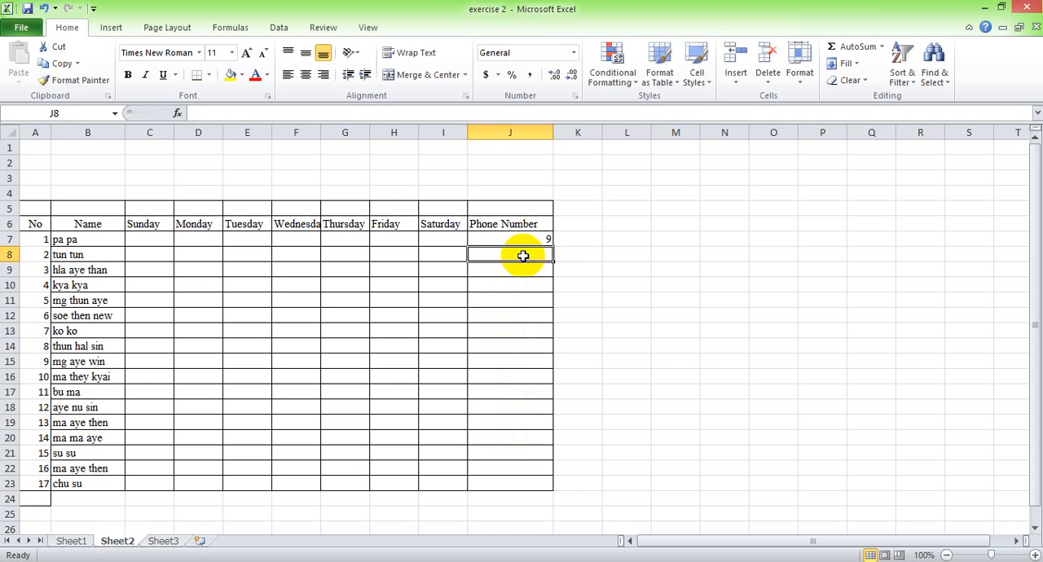
click(528, 241)
key(BackSpace)
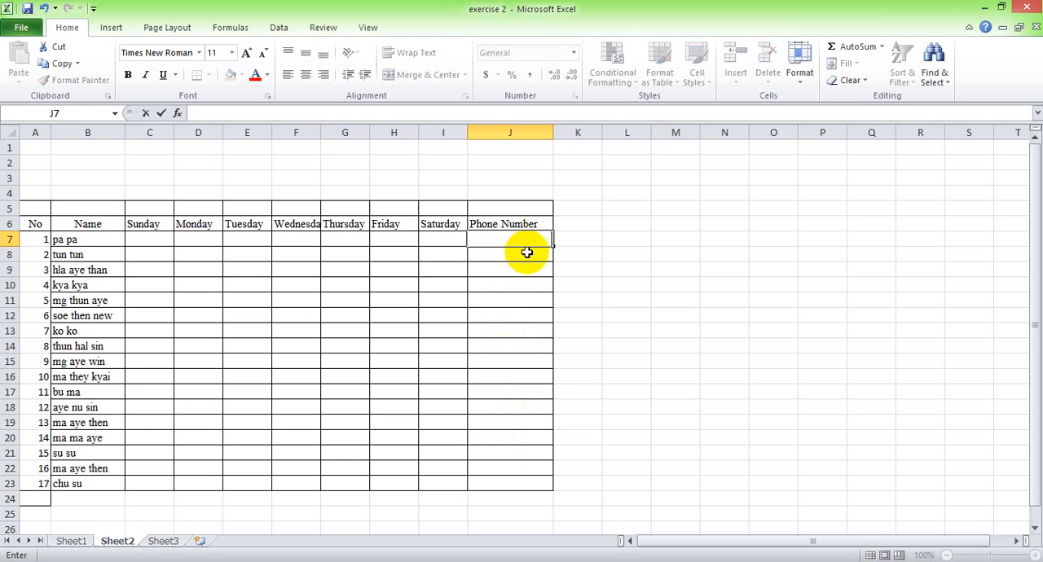
key(Return)
Format the empty phone number cells J7:J23 with the Text number category.
click(526, 237)
drag(526, 237, 525, 493)
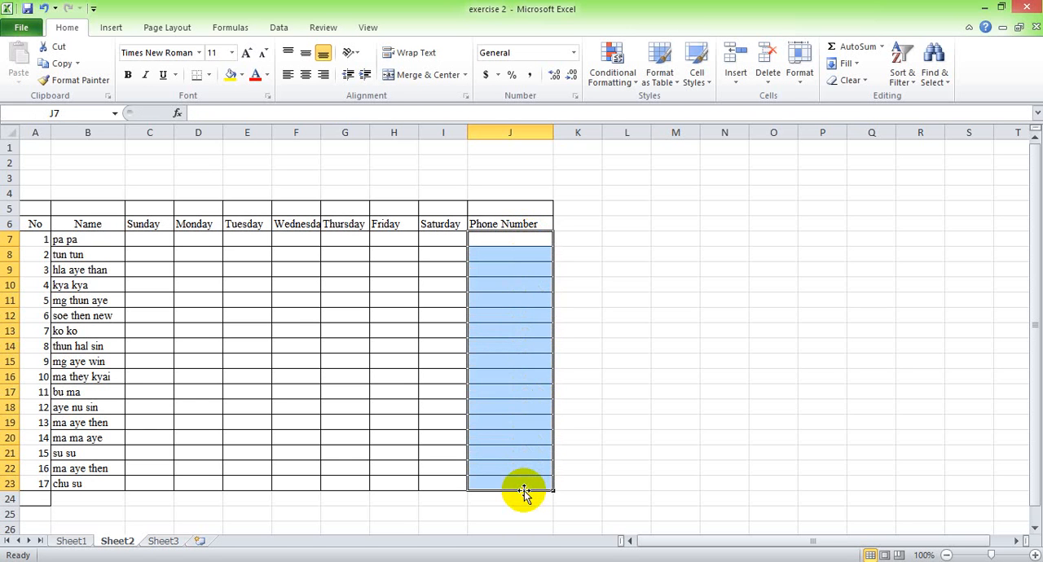
click(525, 486)
drag(520, 239, 516, 483)
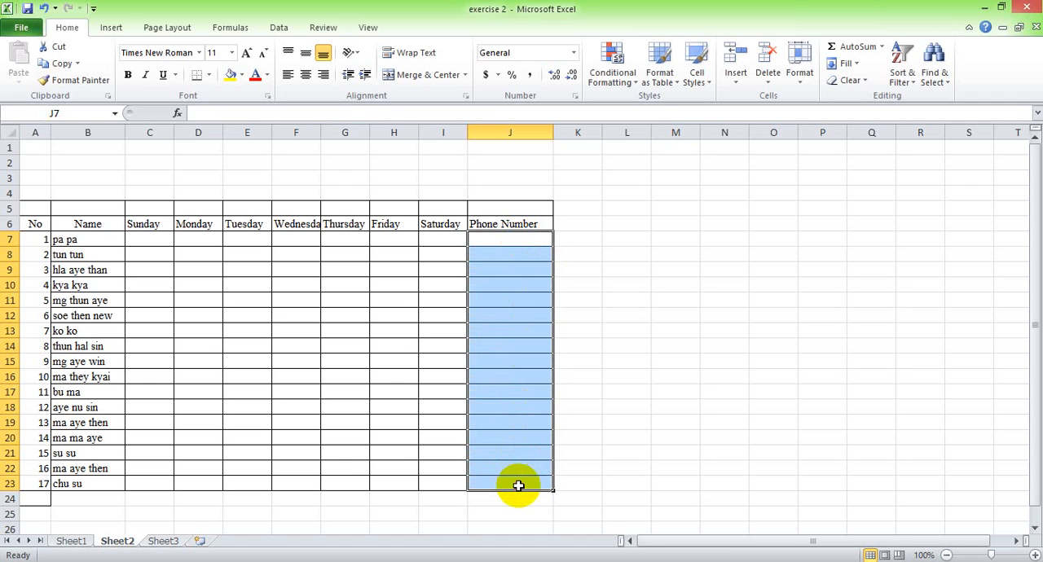
right_click(510, 298)
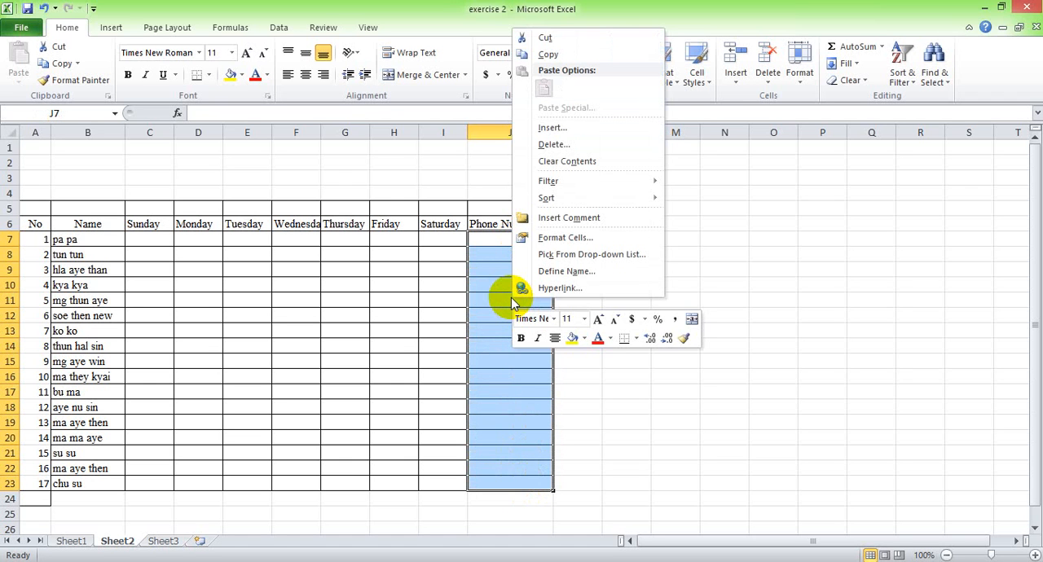
click(580, 237)
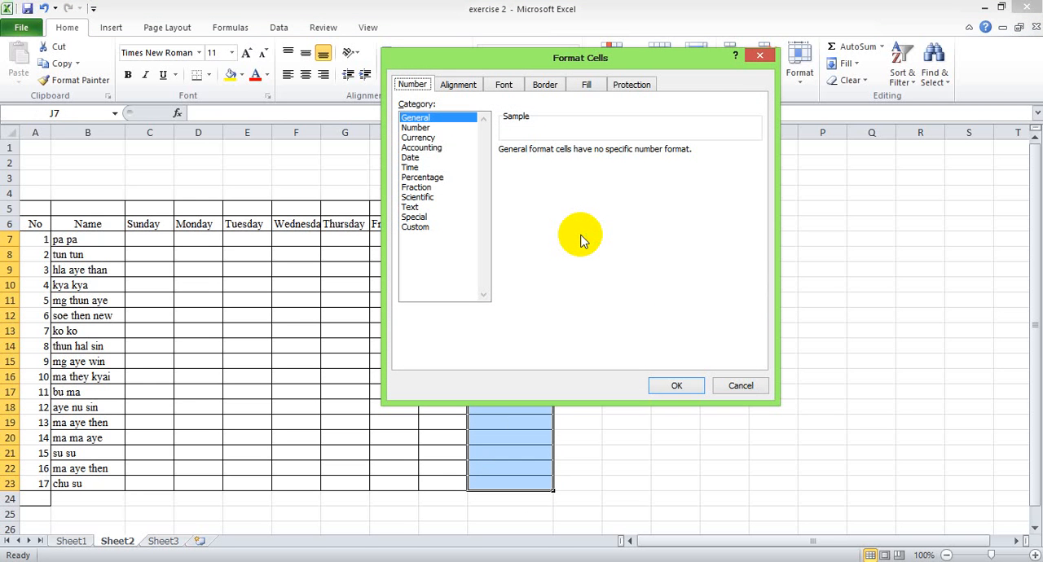
click(453, 85)
click(503, 85)
click(545, 85)
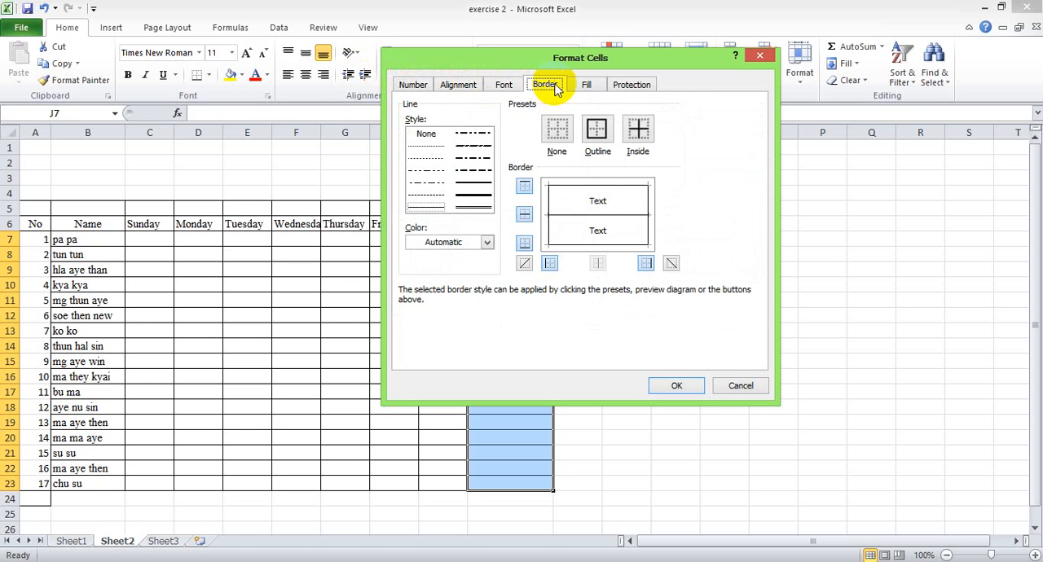
click(586, 84)
click(633, 86)
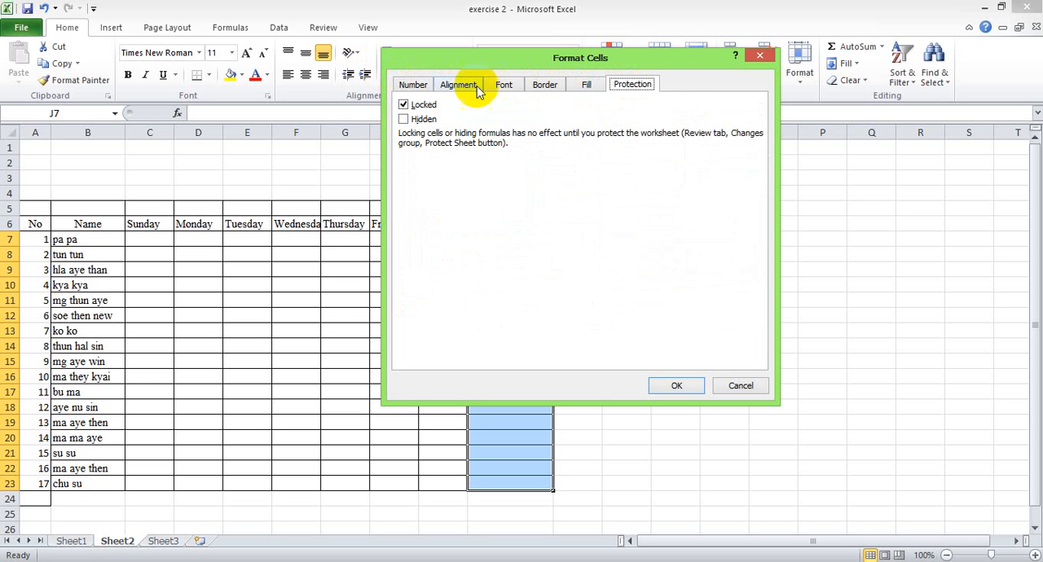
click(414, 85)
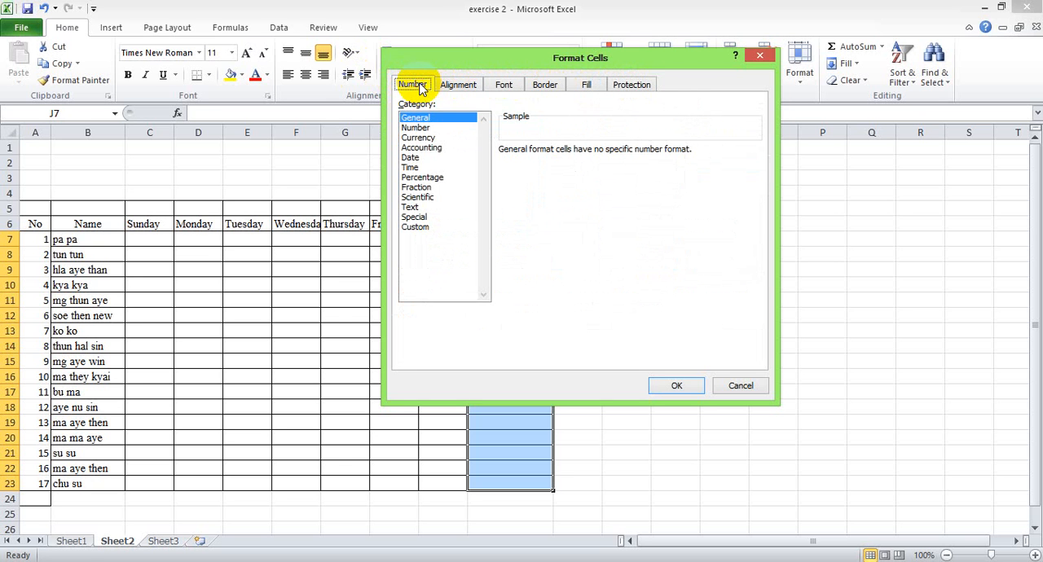
click(412, 209)
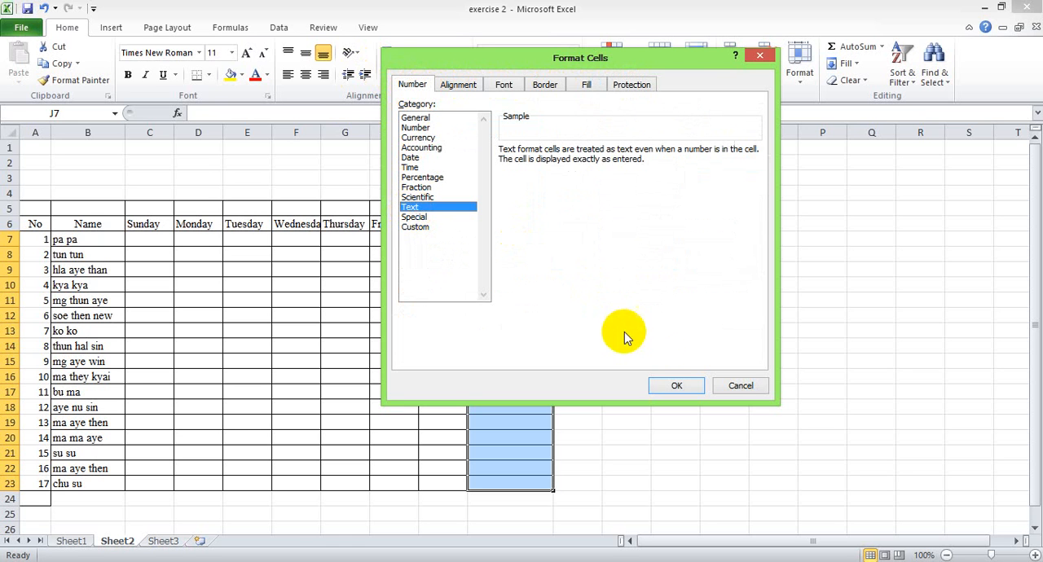
click(673, 388)
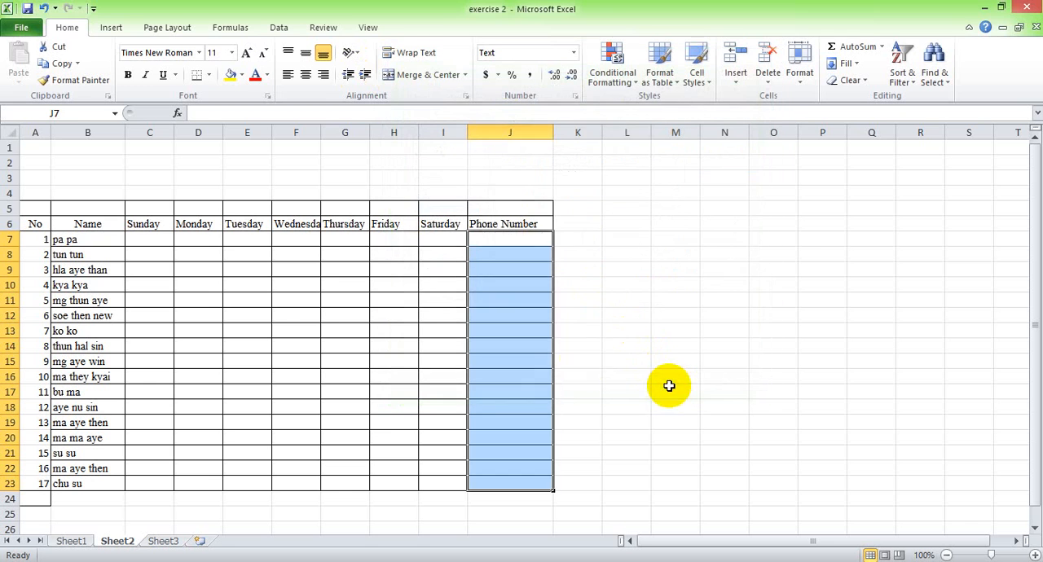
Enter a phone number starting with 09 in J7 for the first person and center it in the cell.
click(524, 332)
click(510, 237)
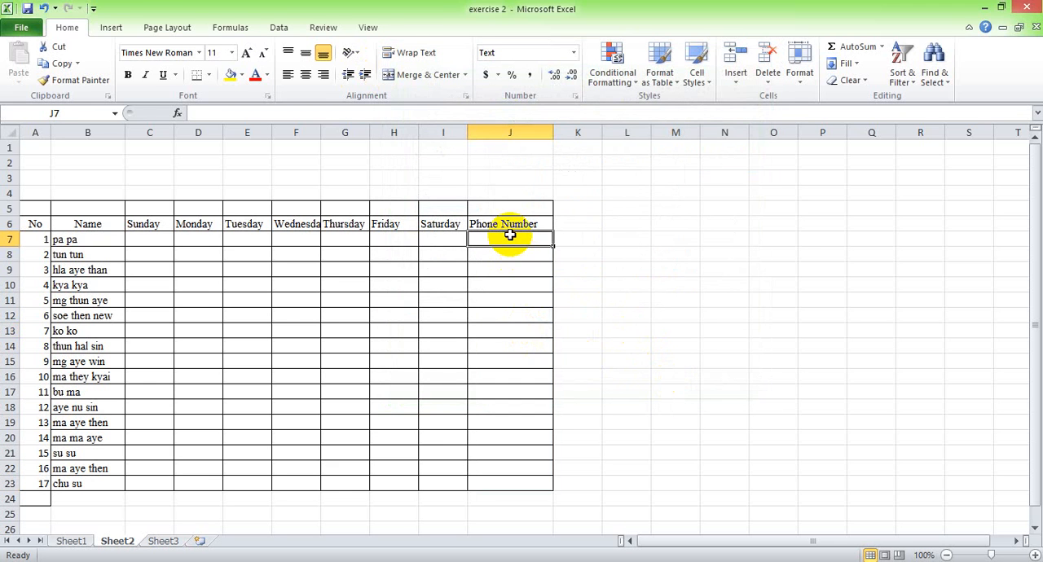
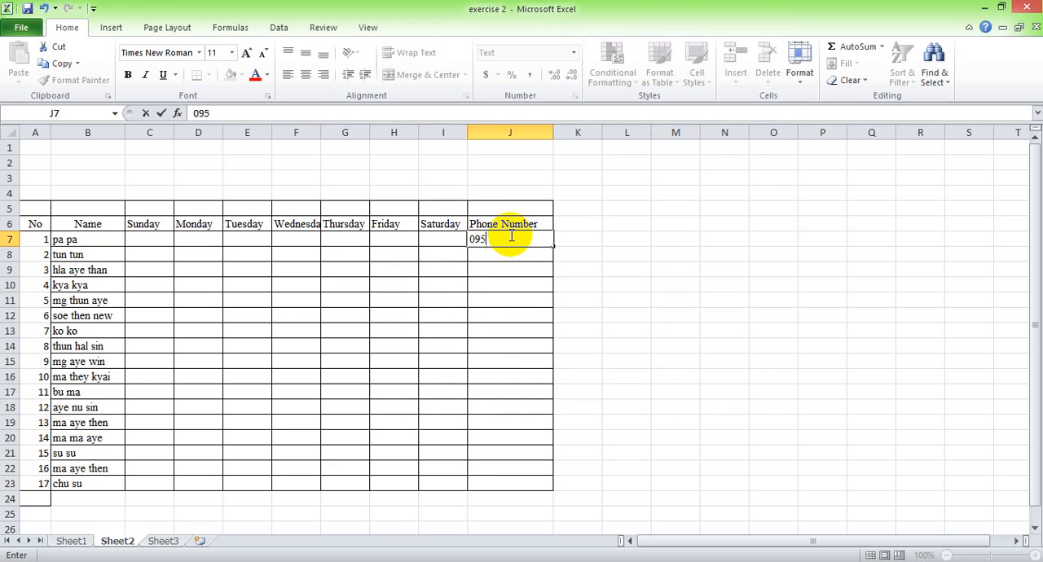
click(516, 258)
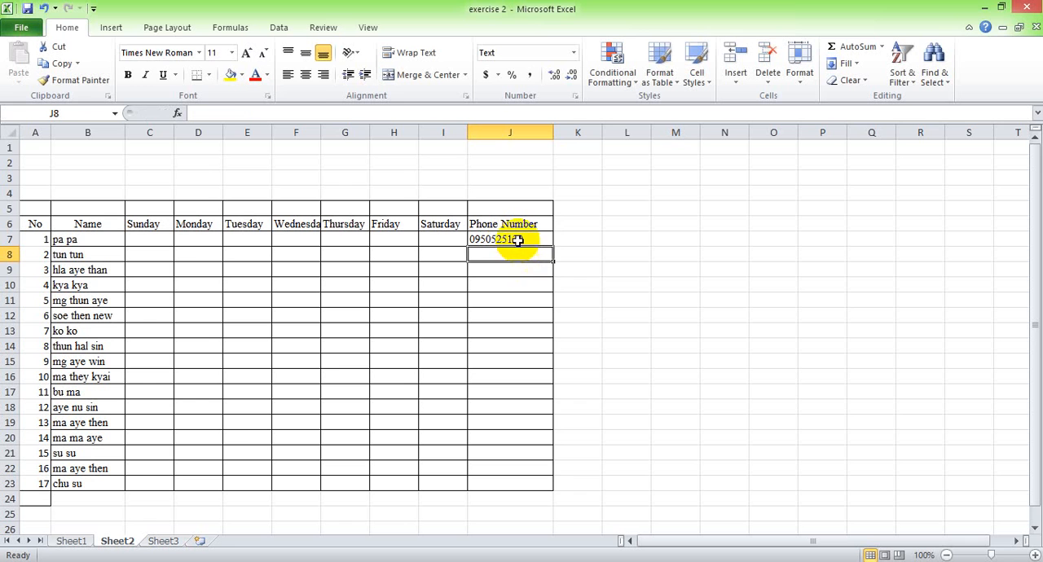
click(524, 239)
click(522, 314)
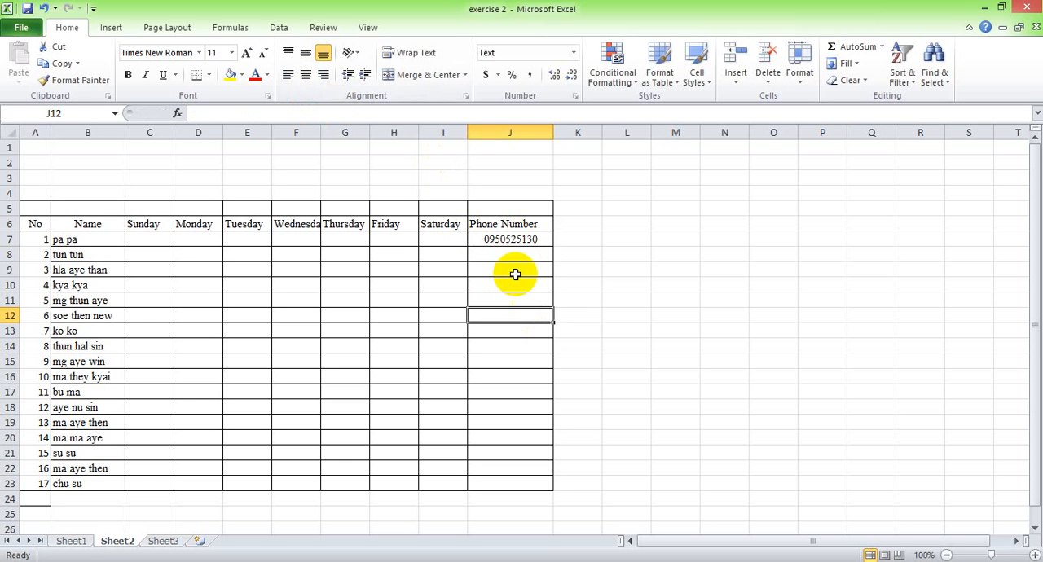
Enter 08 in J8 for the second person and center it in the cell.
click(511, 255)
text(08)
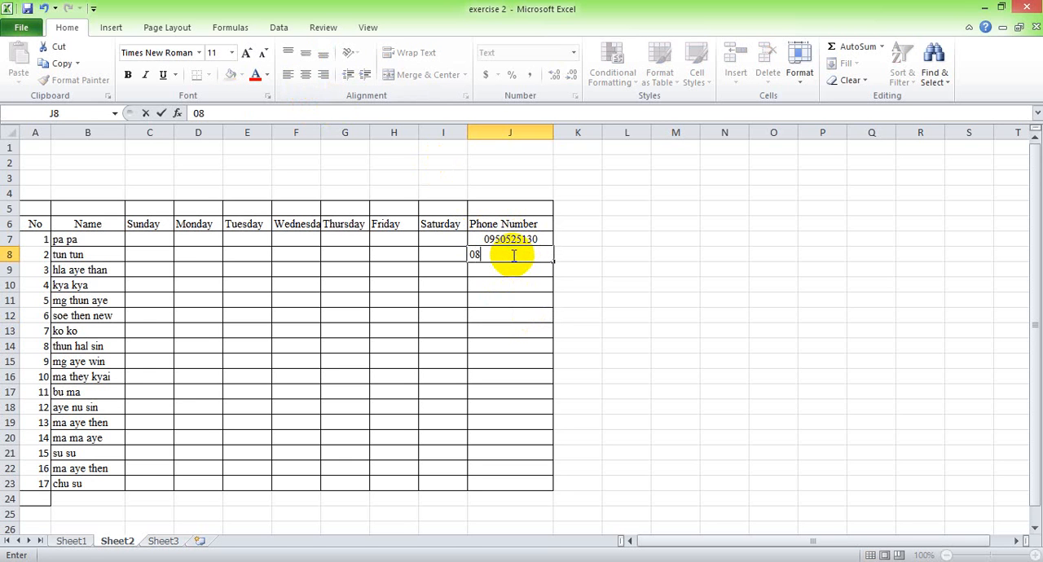
click(521, 275)
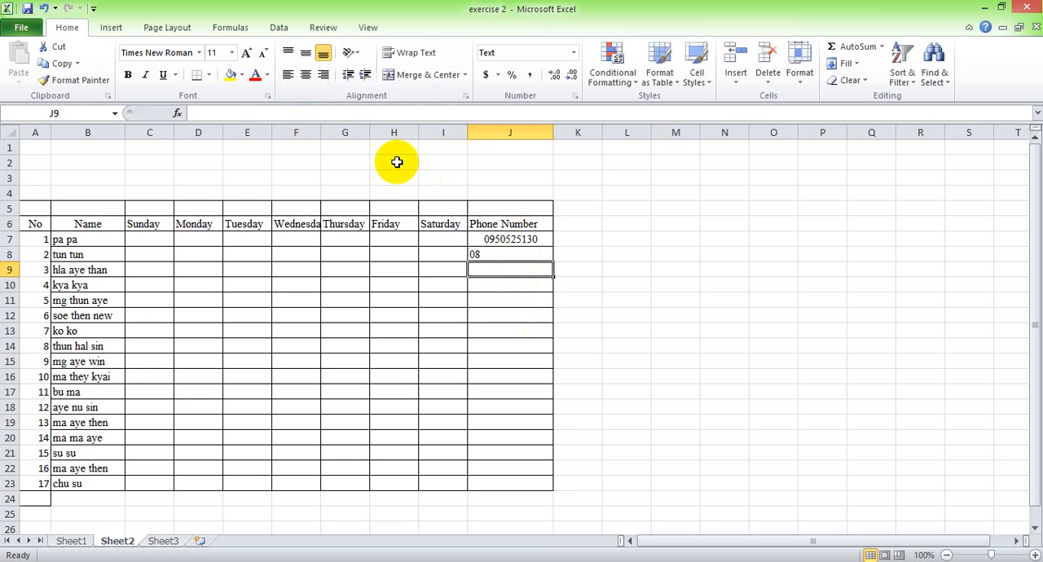
click(492, 253)
click(305, 74)
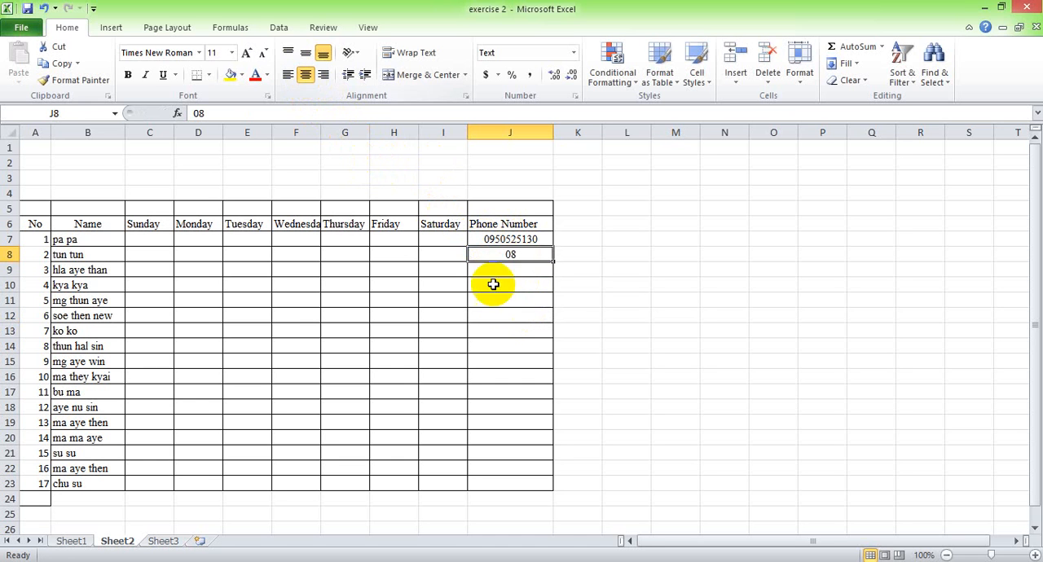
click(505, 300)
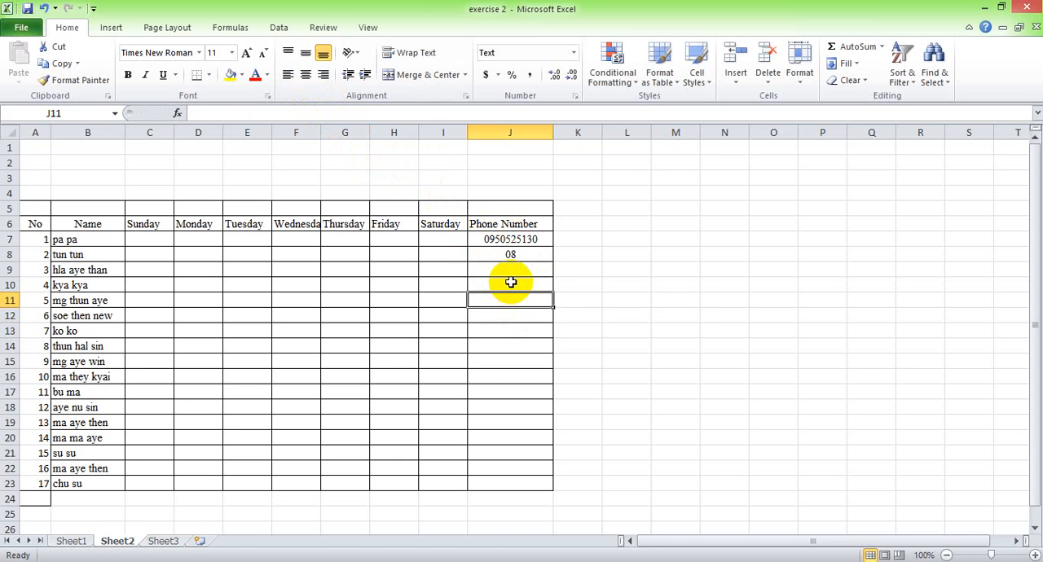
click(491, 257)
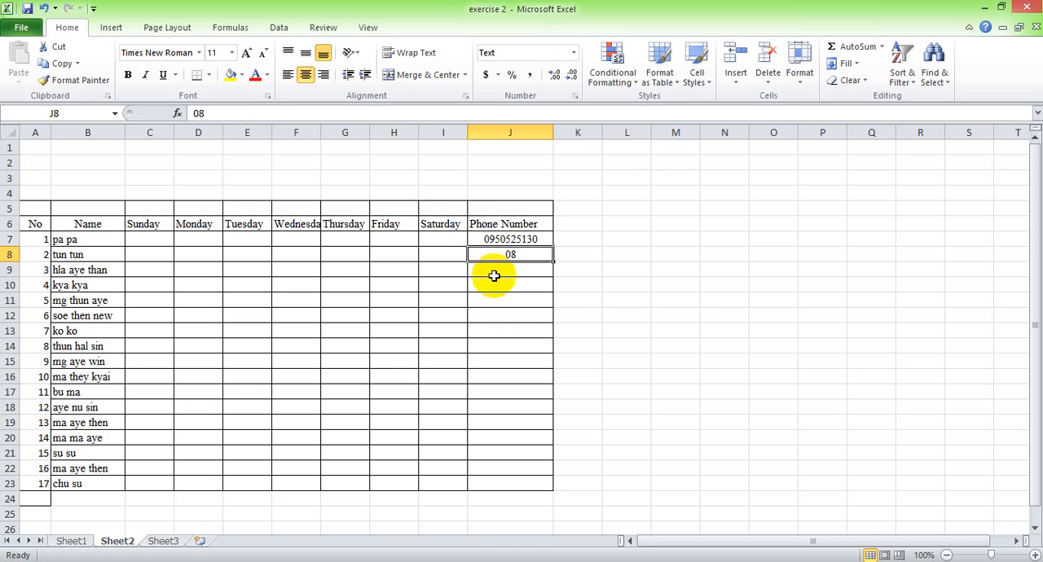
Delete the contents of the phone number cells J7:J23.
drag(489, 235, 500, 484)
key(Delete)
click(499, 453)
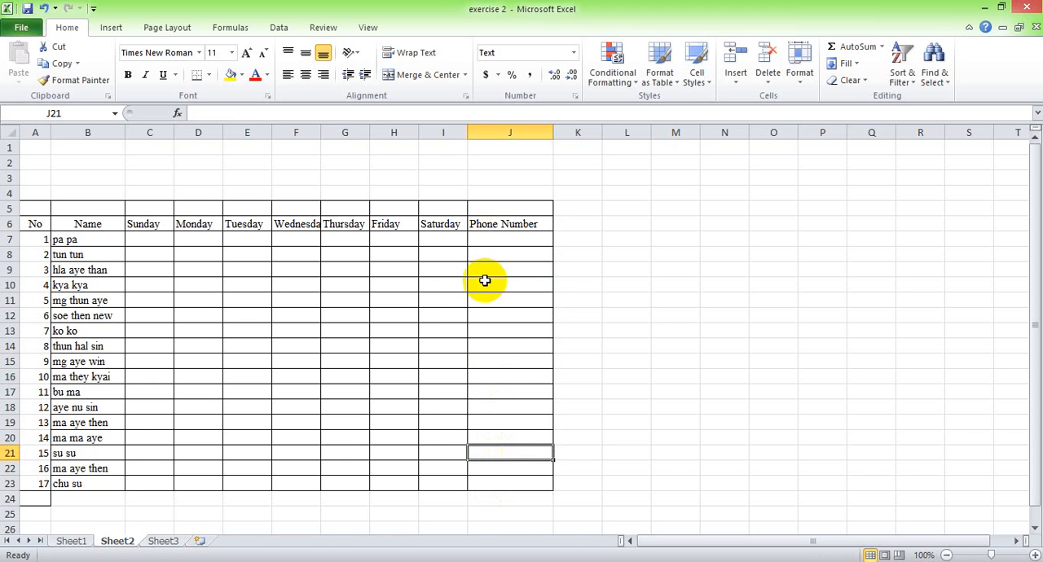
Reapply the Text number category to the phone number cells J7:J23.
click(506, 239)
drag(503, 239, 516, 484)
right_click(503, 323)
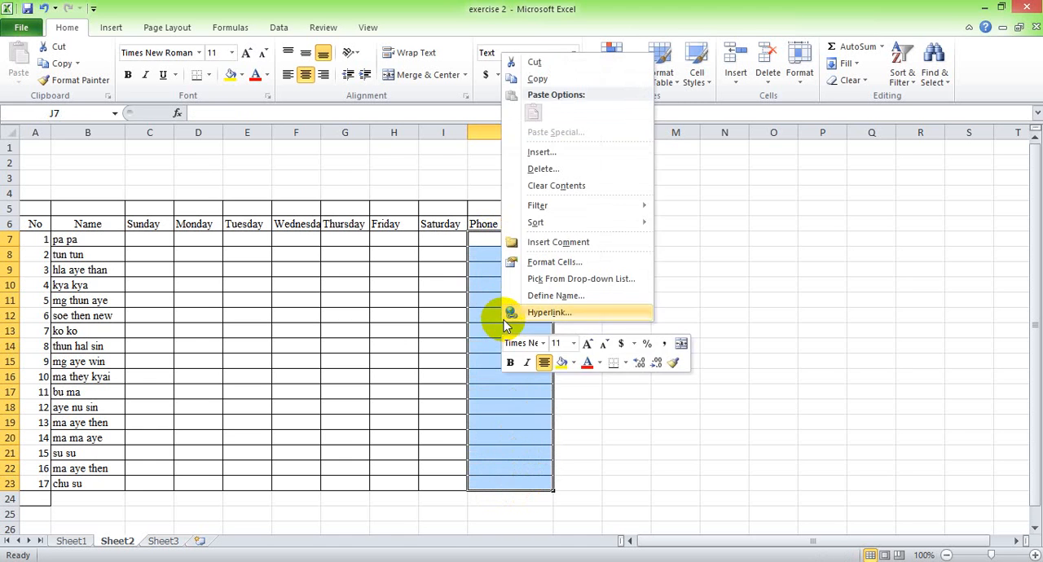
click(542, 262)
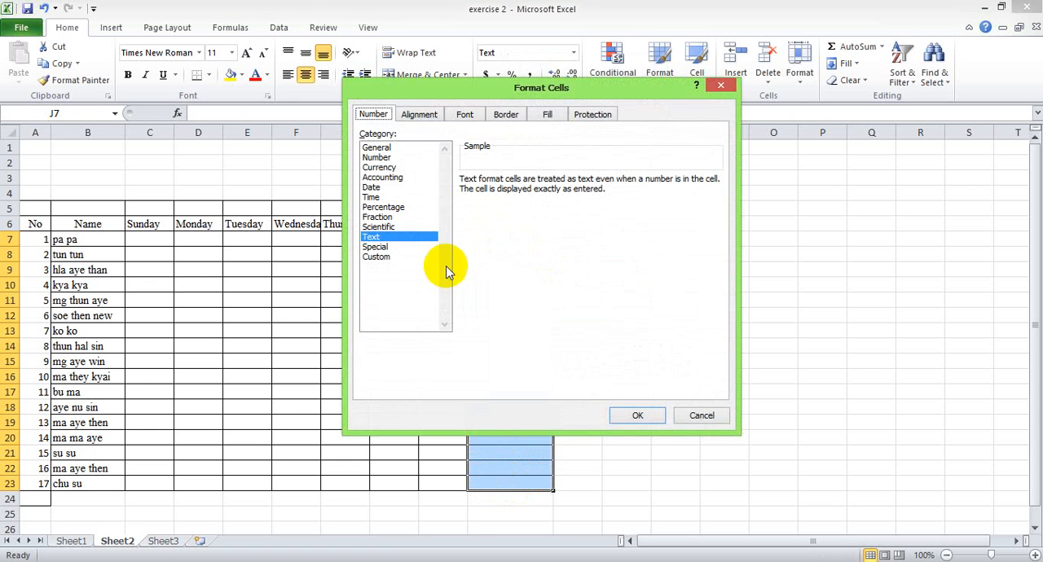
click(637, 415)
click(530, 377)
Enter 09 in J7 and 0 in both J8 and J9 as sample text entries.
click(525, 237)
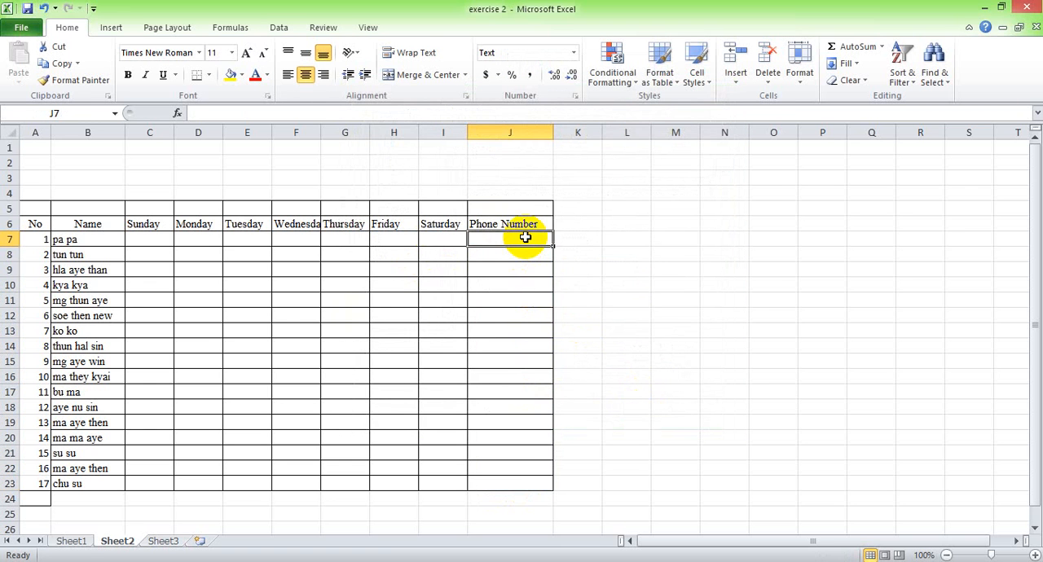
text(09)
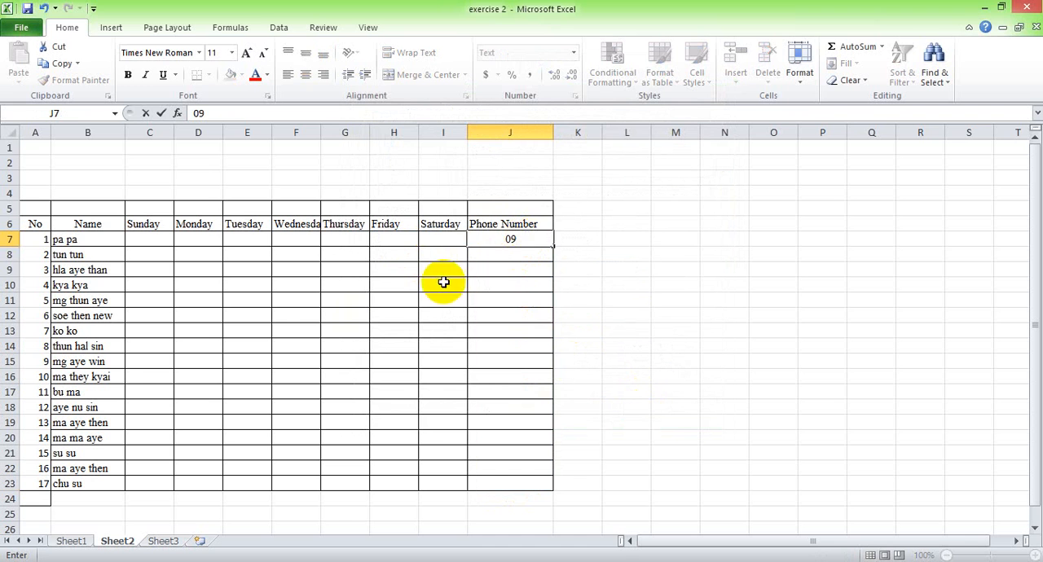
click(511, 255)
text(0)
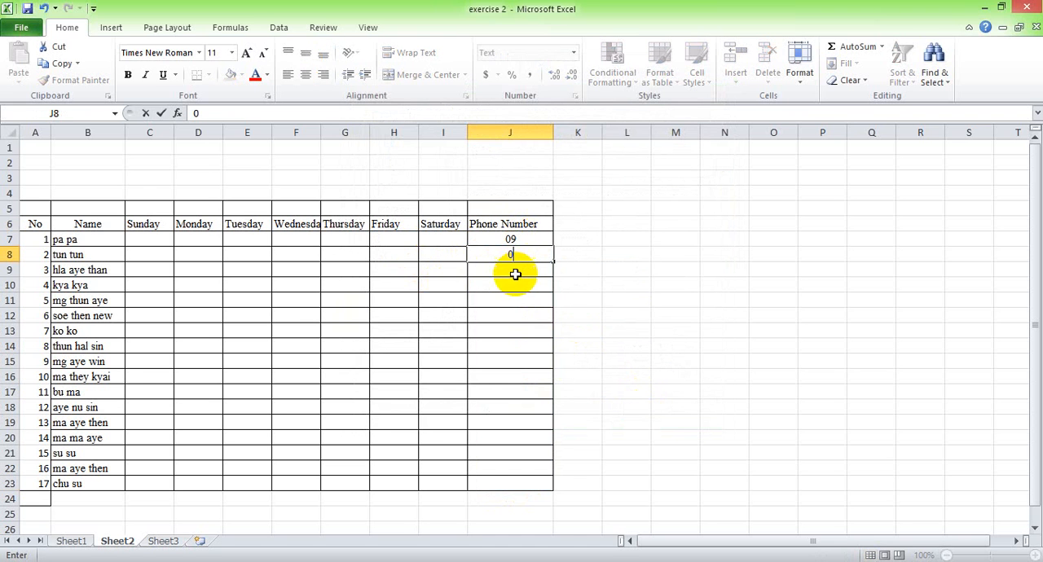
click(515, 277)
text(0)
click(516, 289)
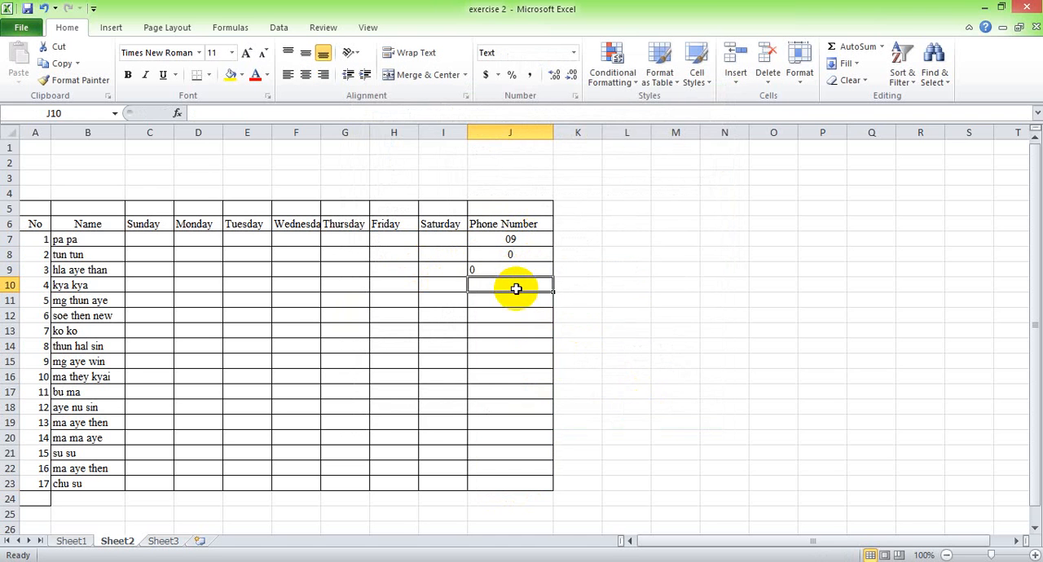